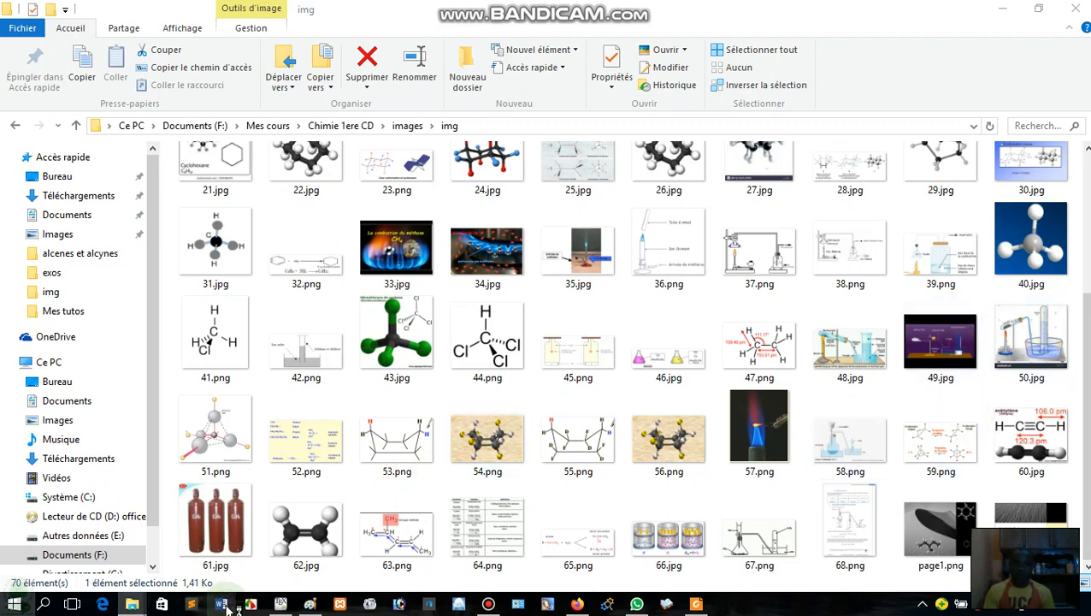
{"action": "left_click", "coordinate": [224, 605]}
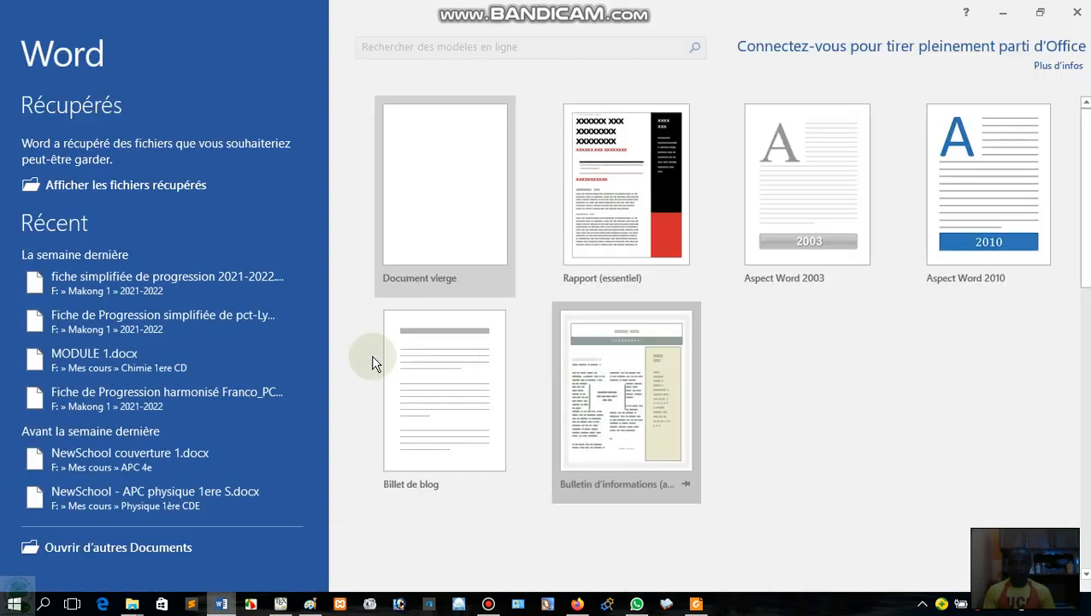
{"action": "left_click", "coordinate": [463, 184]}
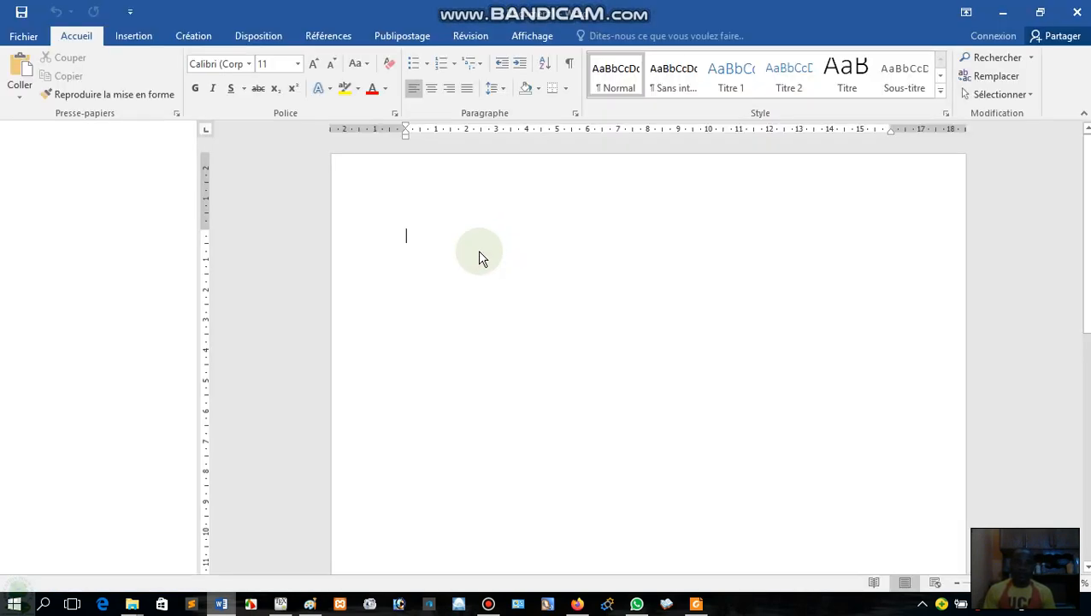
{"action": "left_click", "coordinate": [1079, 14]}
{"action": "left_click", "coordinate": [395, 208]}
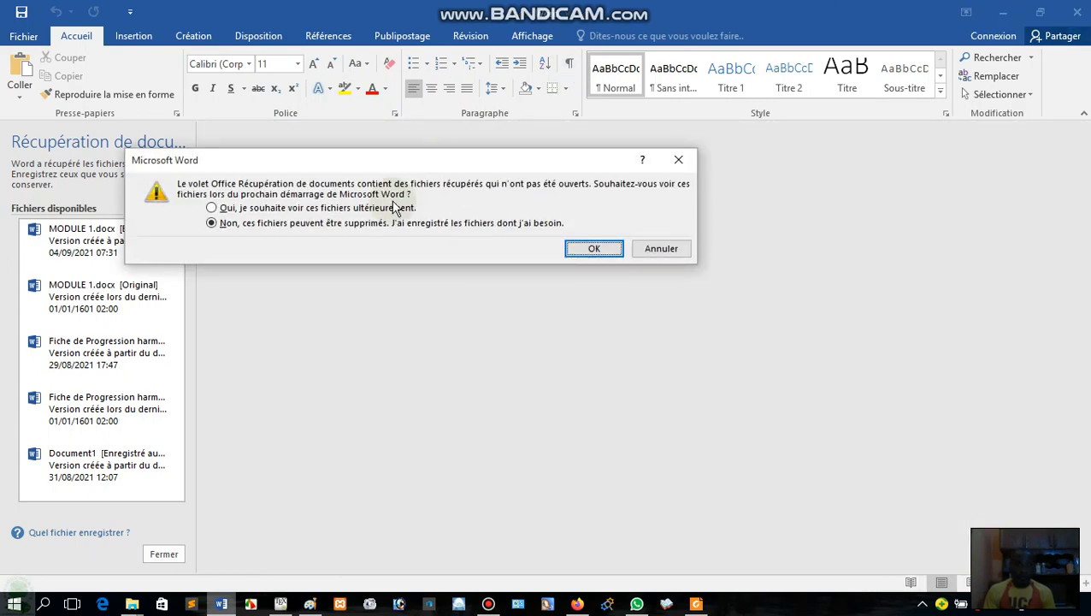
{"action": "left_click", "coordinate": [574, 249]}
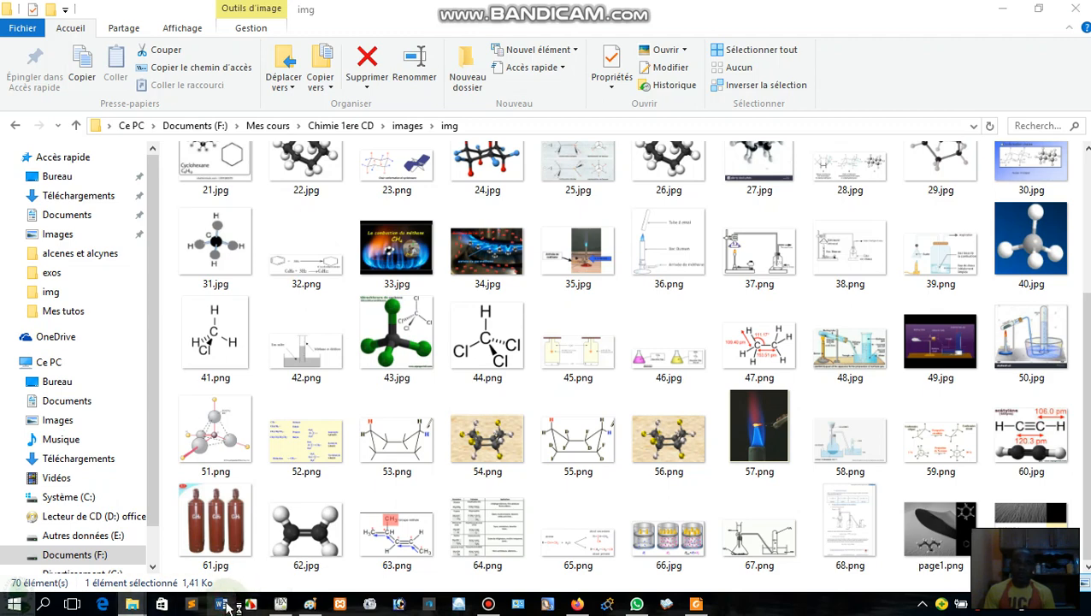
{"action": "left_click", "coordinate": [223, 605]}
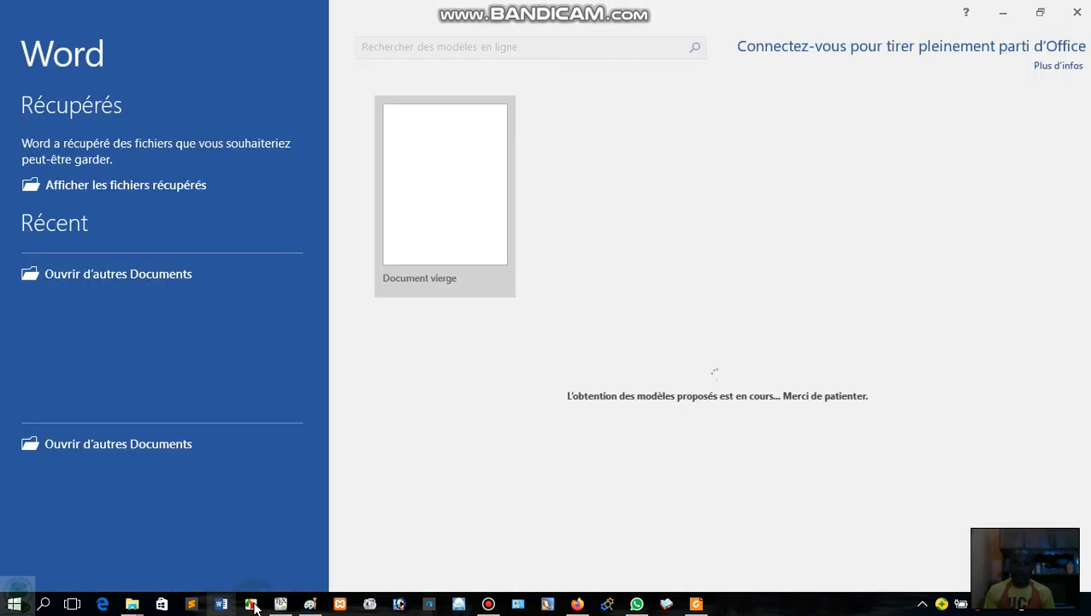
{"action": "left_click", "coordinate": [443, 224]}
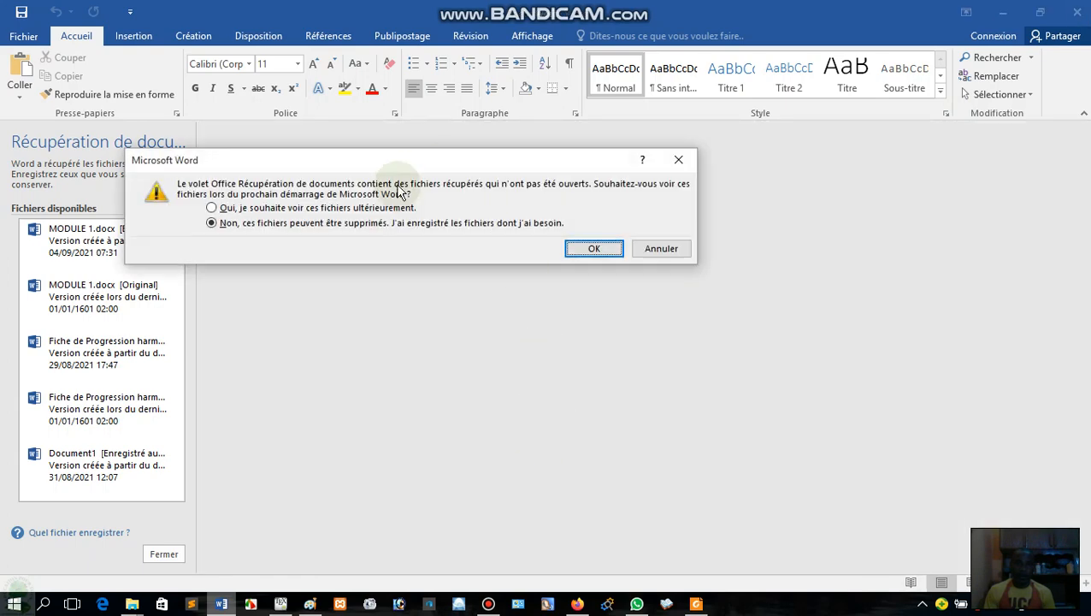
{"action": "left_click", "coordinate": [397, 208]}
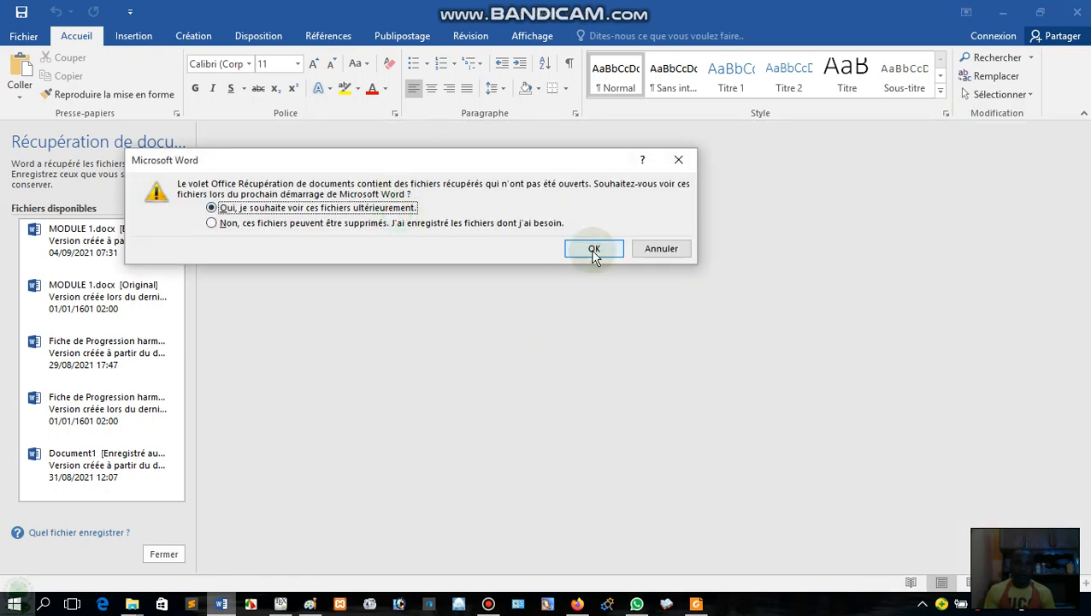
{"action": "left_click", "coordinate": [593, 248]}
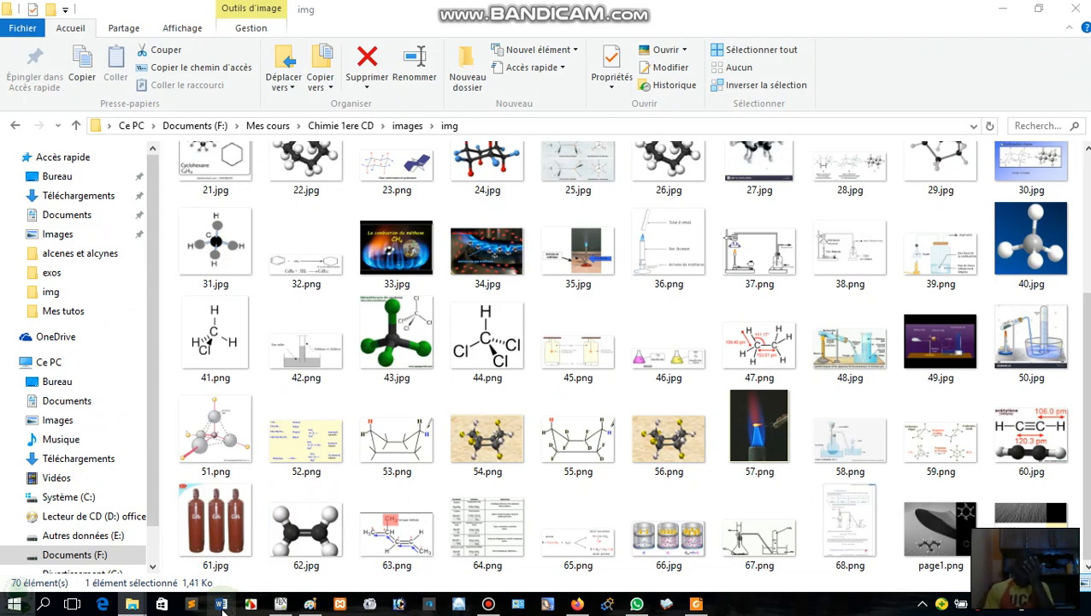
- Create a new Word document from the Rapport (essentiel) template and look over its cover page
{"action": "left_click", "coordinate": [221, 605]}
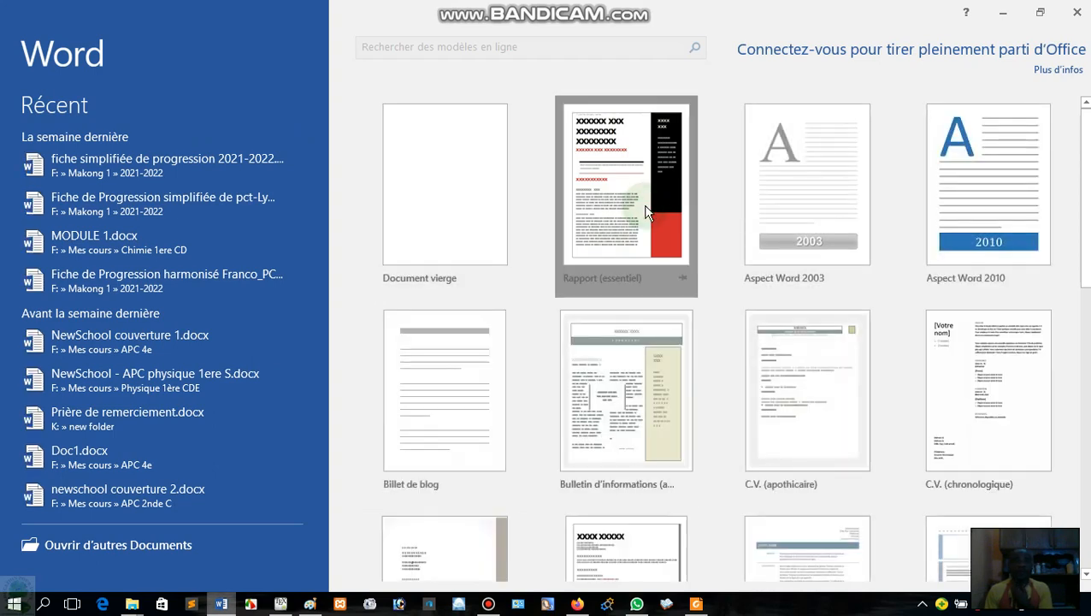
{"action": "left_click", "coordinate": [648, 212]}
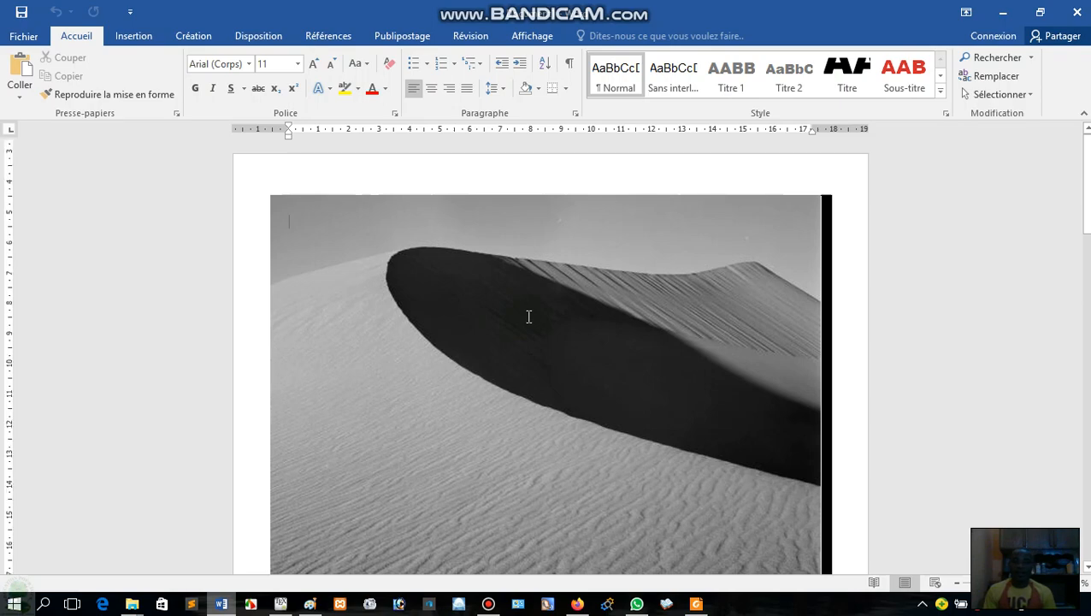
{"action": "scroll", "coordinate": [527, 317], "scroll_direction": "down", "scroll_amount": 10}
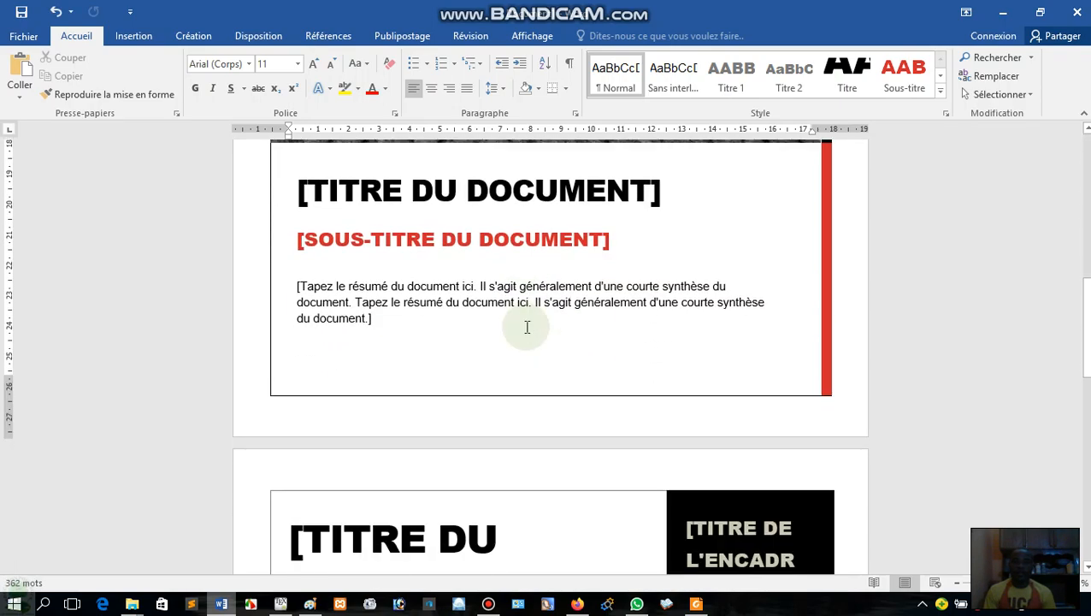
{"action": "scroll", "coordinate": [528, 327], "scroll_direction": "up", "scroll_amount": 5}
{"action": "scroll", "coordinate": [528, 326], "scroll_direction": "up", "scroll_amount": 8}
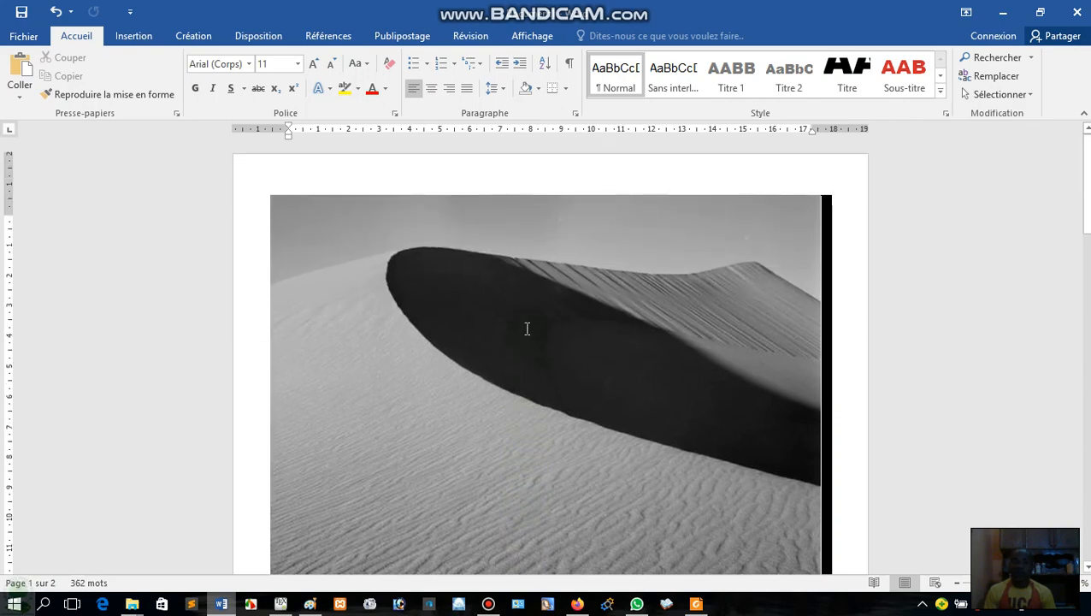
{"action": "scroll", "coordinate": [528, 329], "scroll_direction": "down", "scroll_amount": 1}
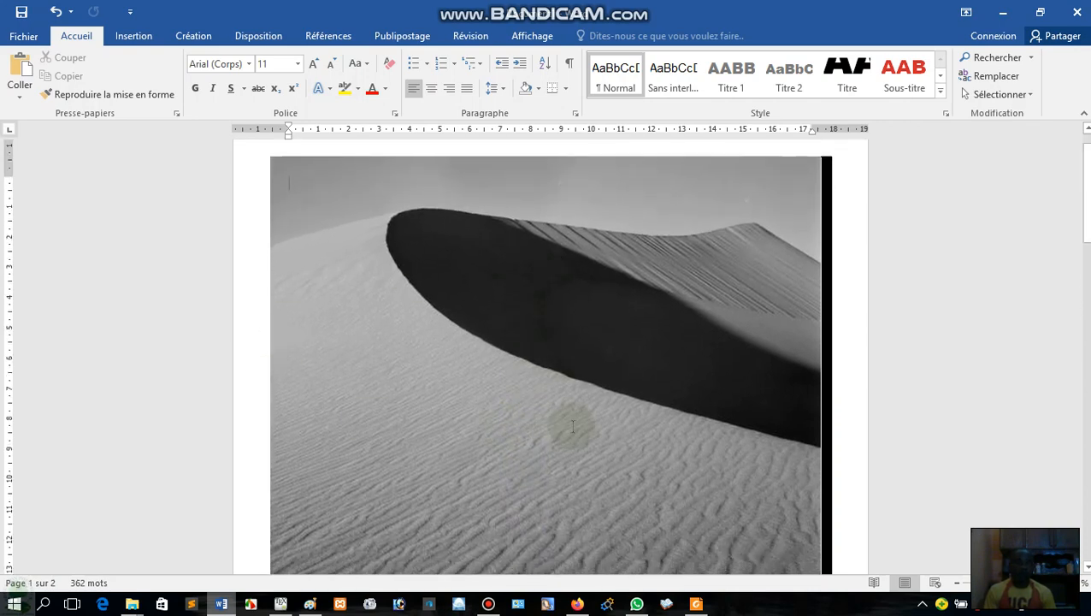
{"action": "scroll", "coordinate": [475, 362], "scroll_direction": "down", "scroll_amount": 8}
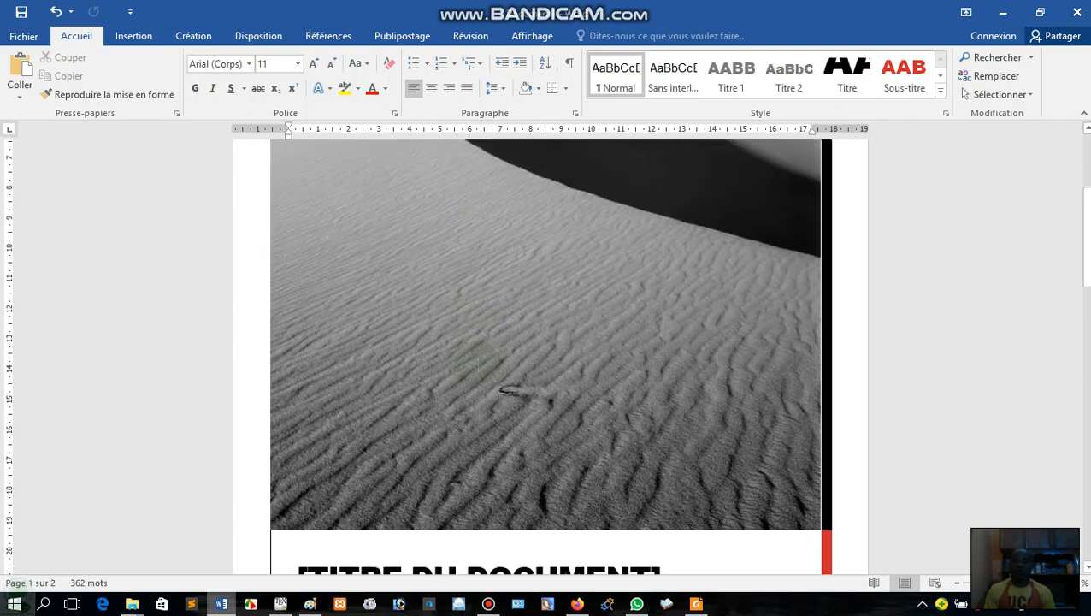
{"action": "scroll", "coordinate": [478, 365], "scroll_direction": "down", "scroll_amount": 4}
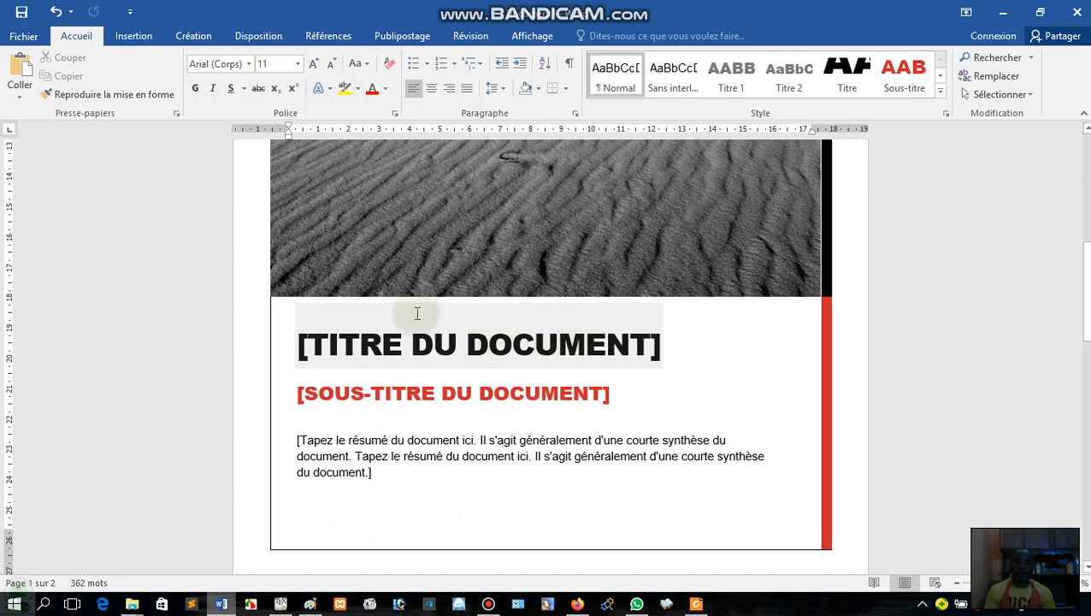
{"action": "scroll", "coordinate": [562, 346], "scroll_direction": "up", "scroll_amount": 10}
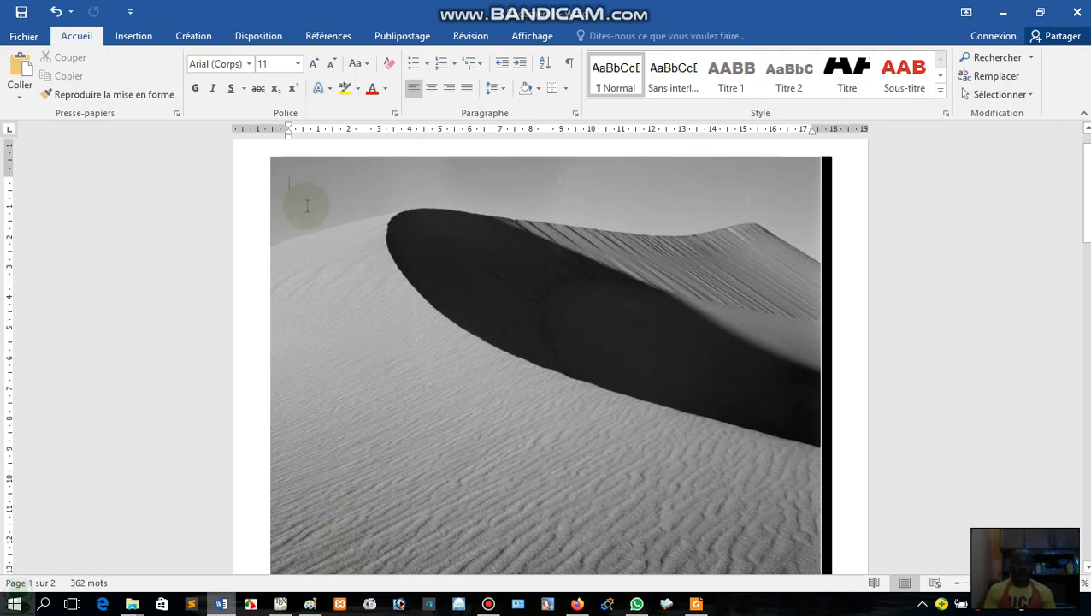
- Copy the image 43.jpg from the img folder in File Explorer and return to the Word document
{"action": "left_click", "coordinate": [144, 605]}
{"action": "left_click", "coordinate": [85, 540]}
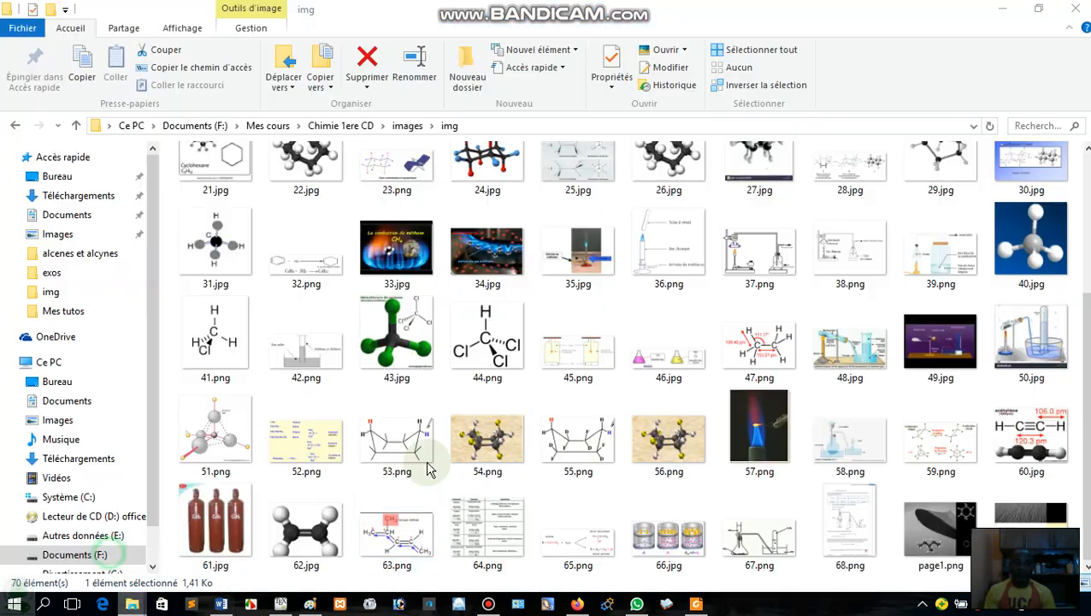
{"action": "left_click", "coordinate": [392, 340]}
{"action": "right_click", "coordinate": [391, 340]}
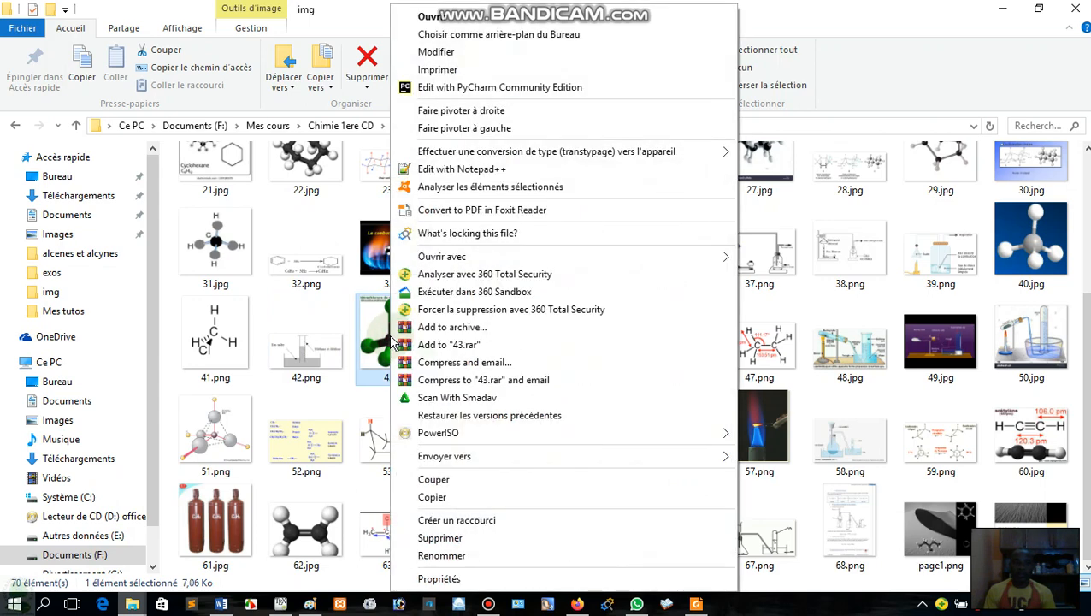
{"action": "mouse_move", "coordinate": [462, 258]}
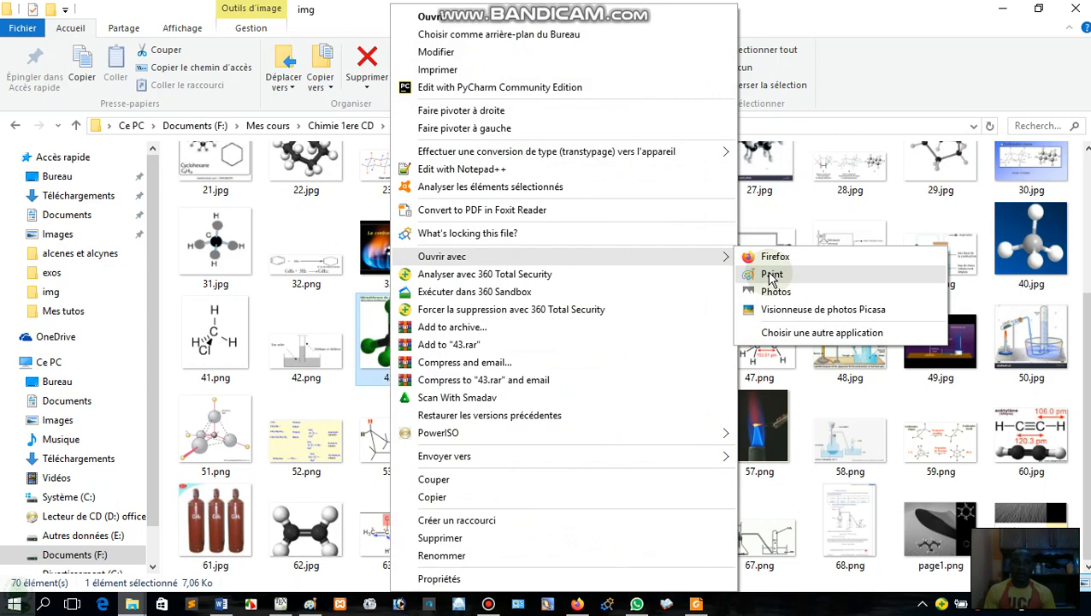
{"action": "left_click", "coordinate": [505, 499]}
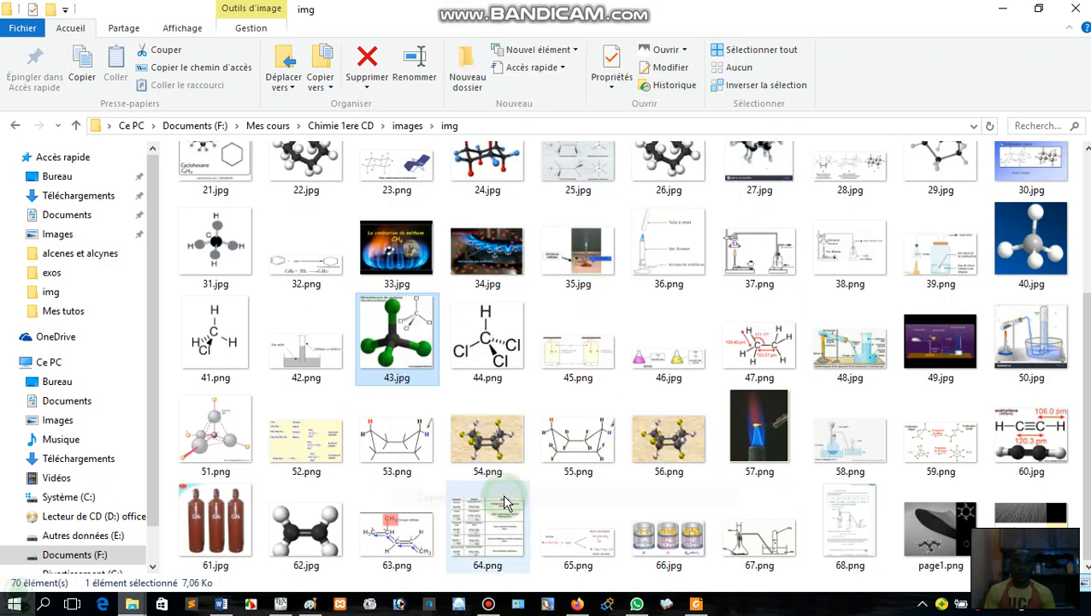
{"action": "left_click", "coordinate": [220, 603]}
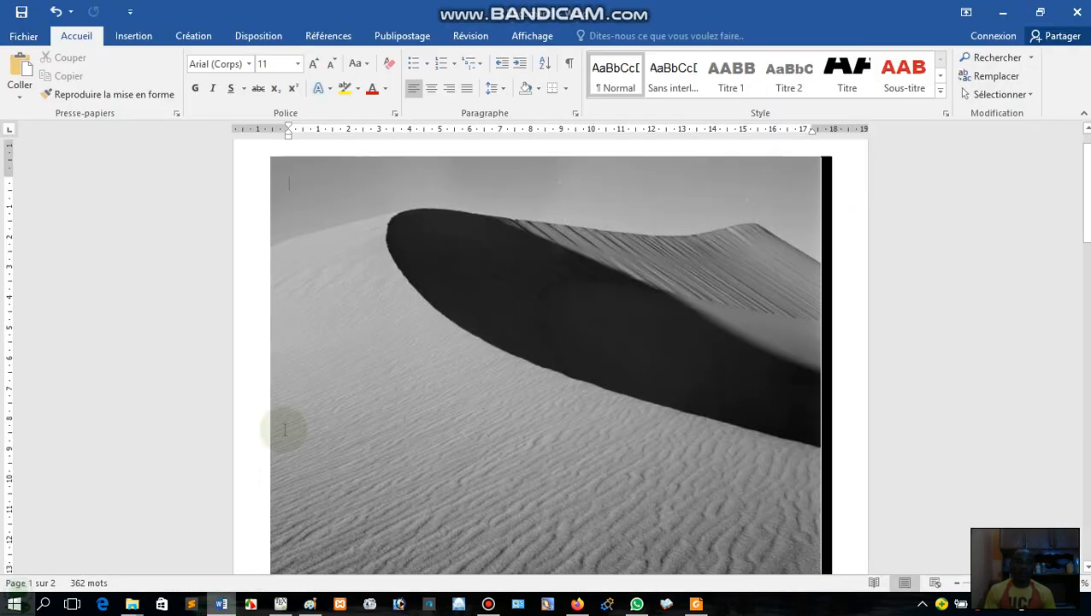
- Try to paste the copied image directly onto the cover page without a text box
{"action": "left_click", "coordinate": [18, 58]}
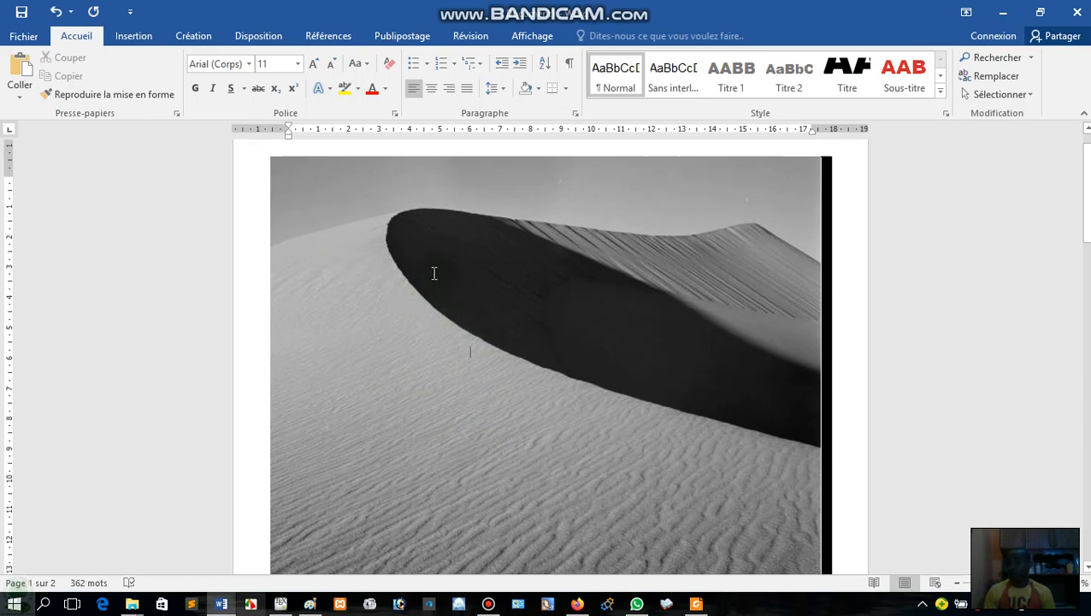
{"action": "left_click", "coordinate": [129, 38]}
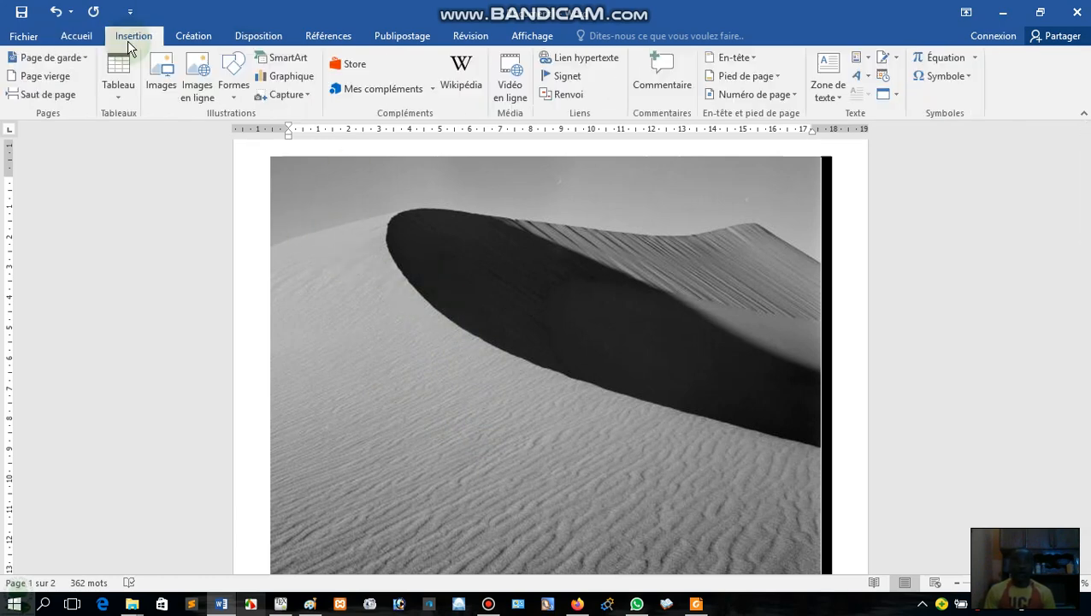
{"action": "left_click", "coordinate": [235, 91]}
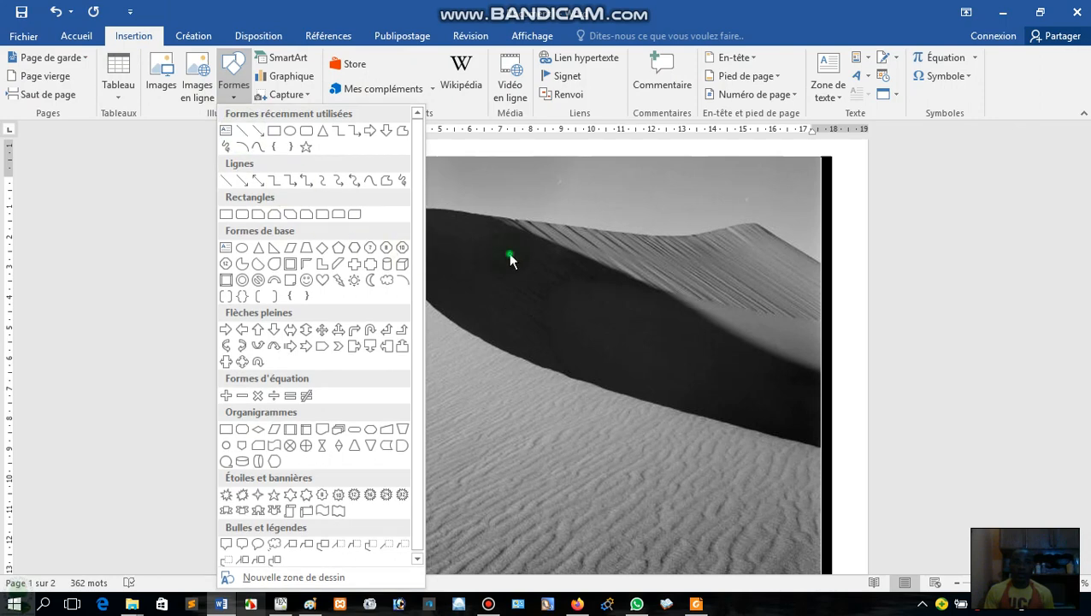
{"action": "left_click", "coordinate": [510, 255]}
{"action": "left_click", "coordinate": [507, 250]}
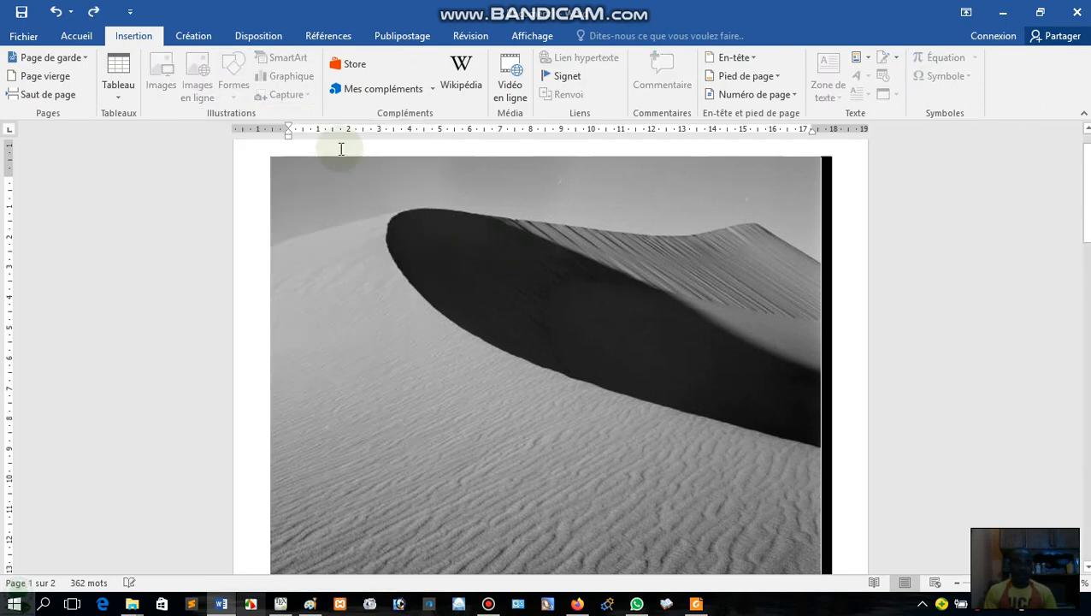
{"action": "left_click", "coordinate": [315, 249]}
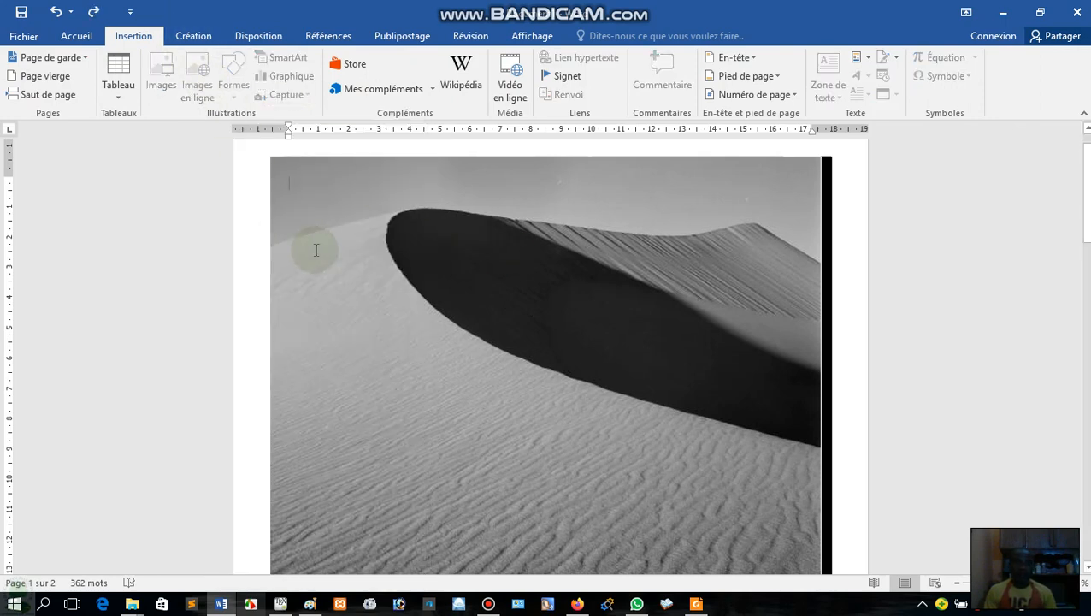
{"action": "left_click", "coordinate": [249, 161]}
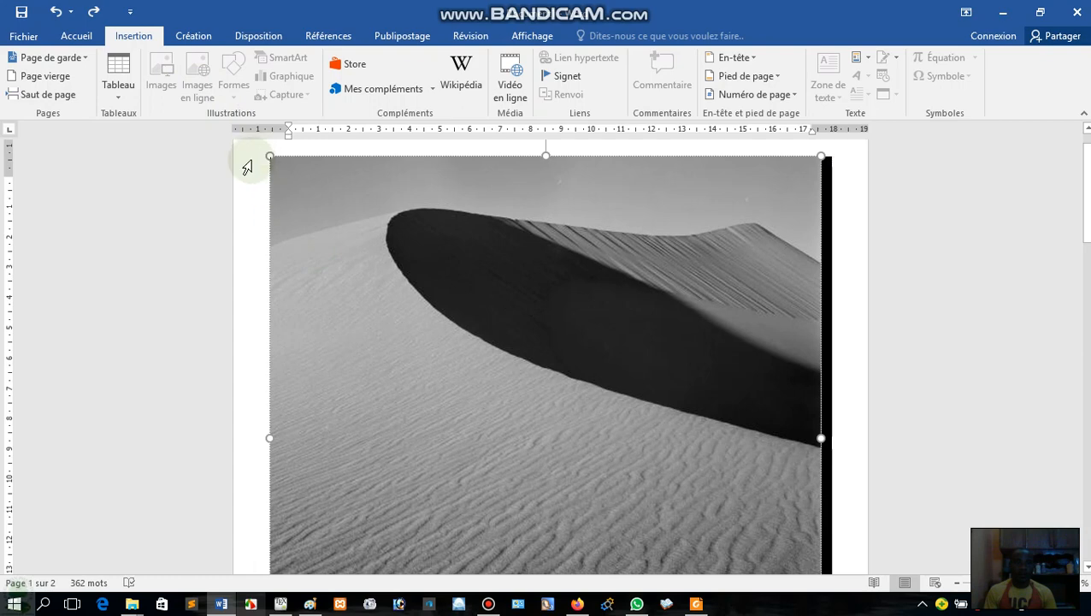
{"action": "left_click", "coordinate": [259, 289]}
{"action": "left_click", "coordinate": [460, 366]}
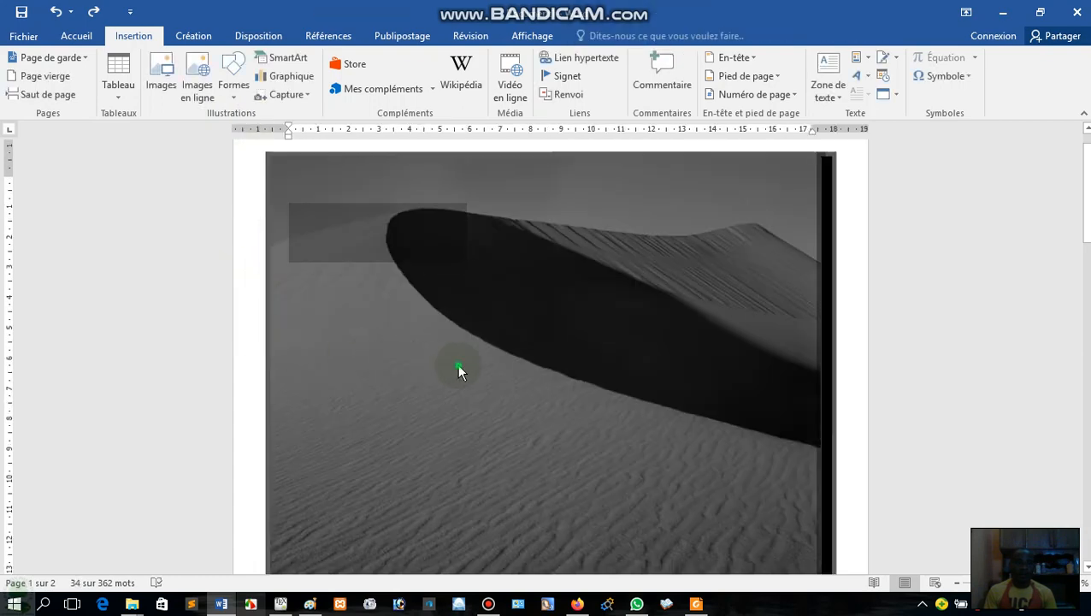
- Draw a text box about 4 cm high and 3.9 cm wide over the cover photo and paste the copied image into it
{"action": "left_click", "coordinate": [230, 91]}
{"action": "left_click", "coordinate": [226, 130]}
{"action": "left_click_drag", "start_coordinate": [374, 219], "coordinate": [492, 339]}
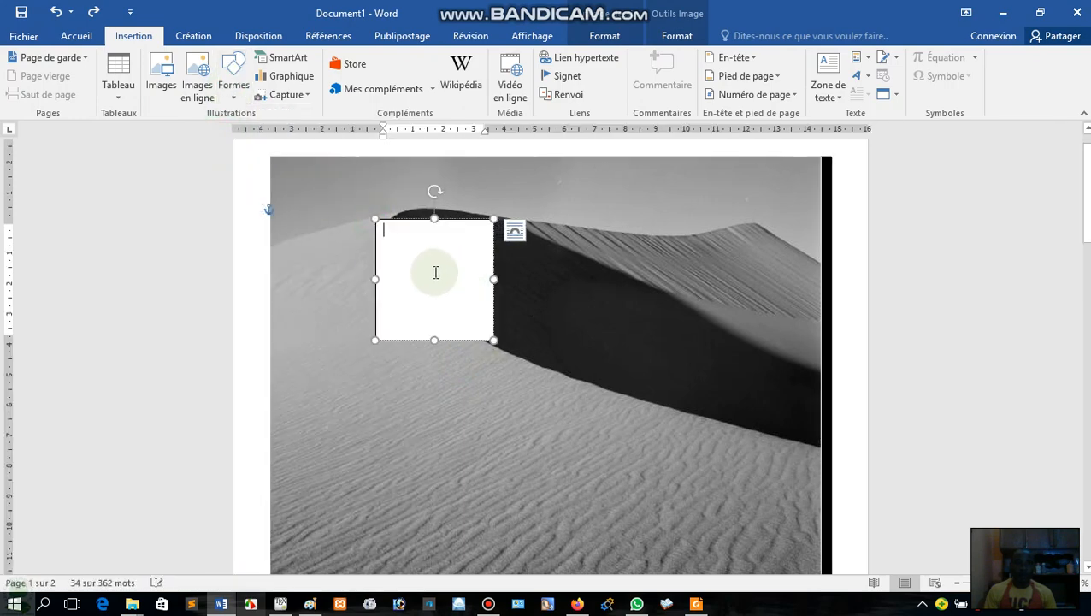
{"action": "key", "text": "ctrl+v"}
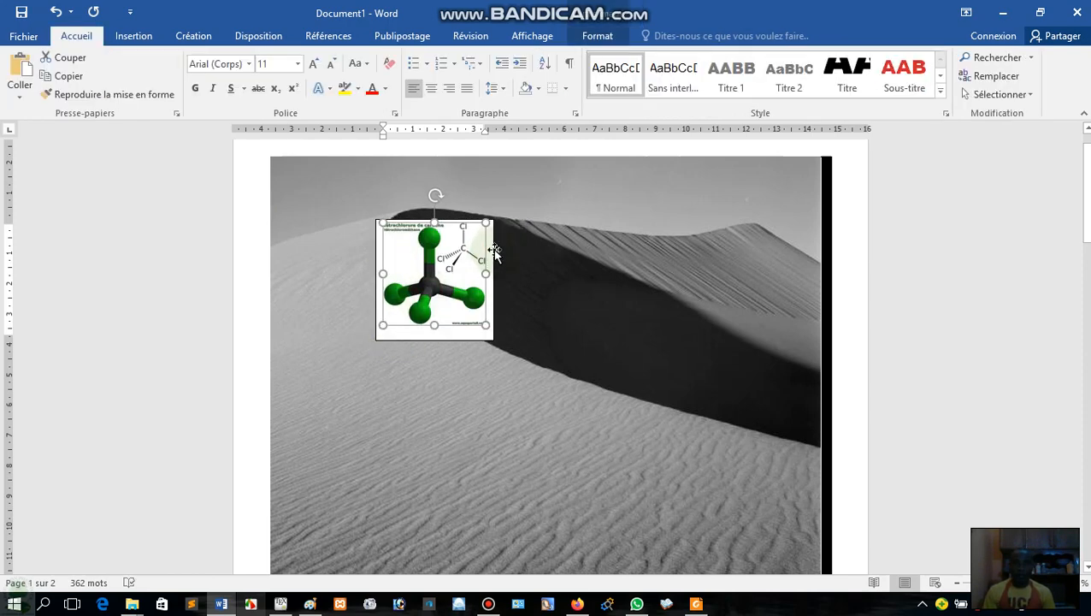
- Move the text box down toward the left edge of the cover photo and remove its fill and outline
{"action": "left_click_drag", "start_coordinate": [494, 331], "coordinate": [397, 489]}
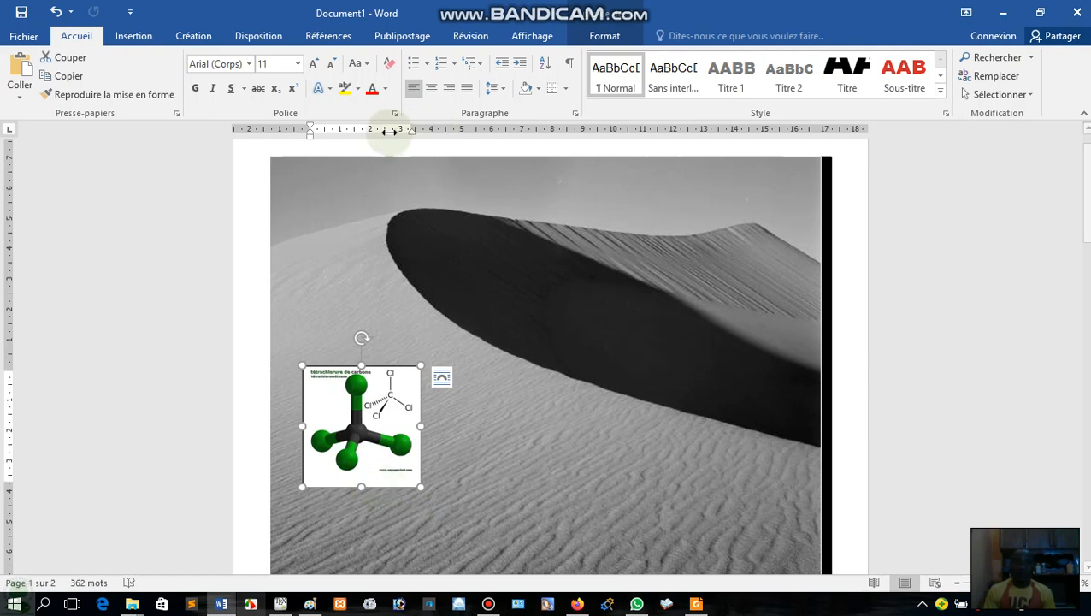
{"action": "left_click", "coordinate": [596, 37]}
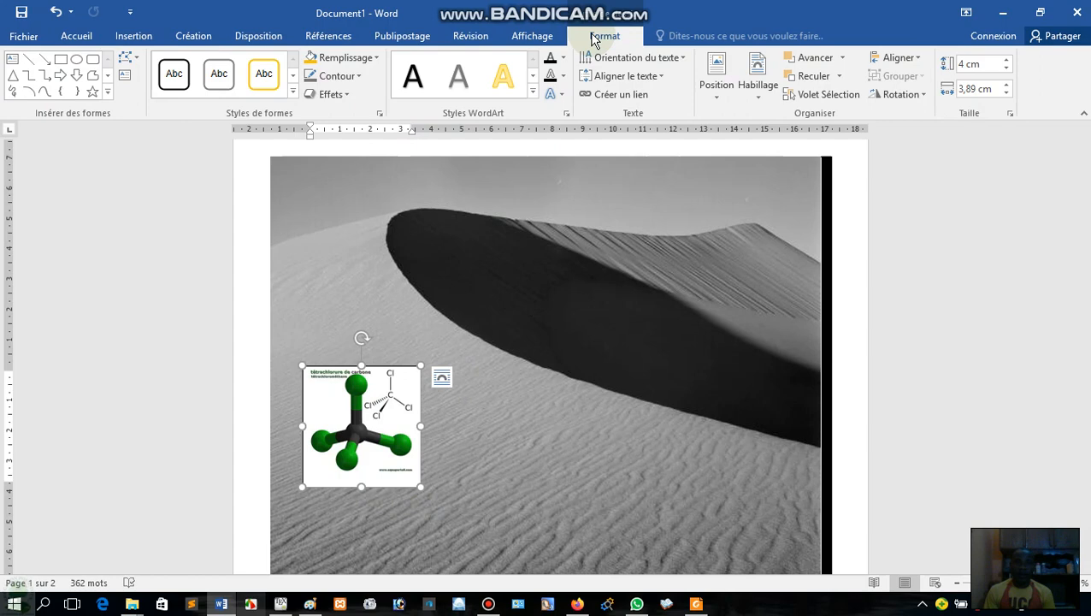
{"action": "left_click", "coordinate": [363, 58]}
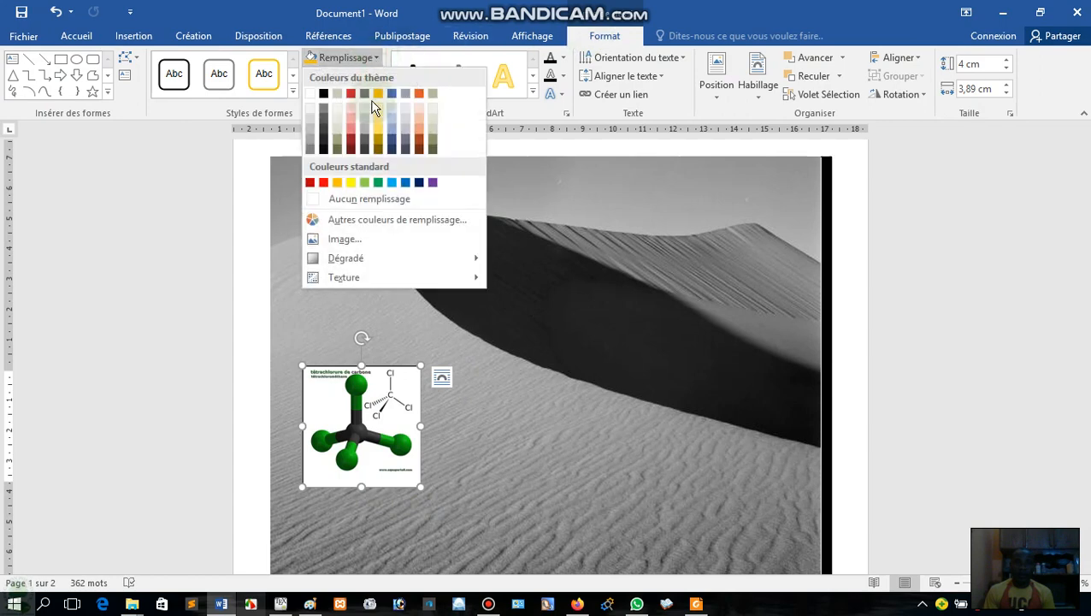
{"action": "left_click", "coordinate": [384, 198]}
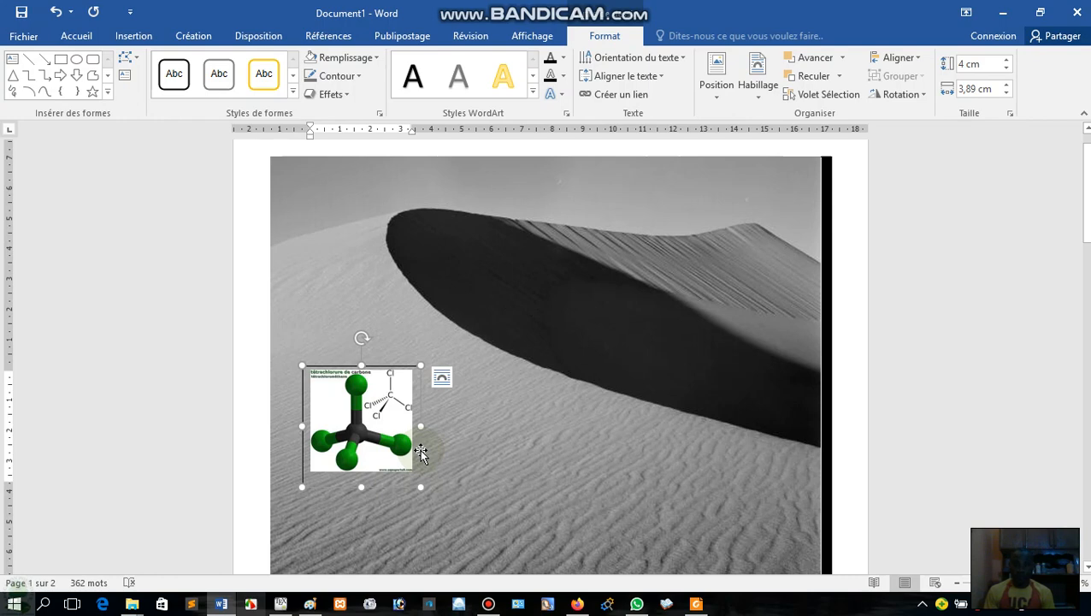
{"action": "left_click", "coordinate": [362, 77]}
{"action": "left_click", "coordinate": [377, 219]}
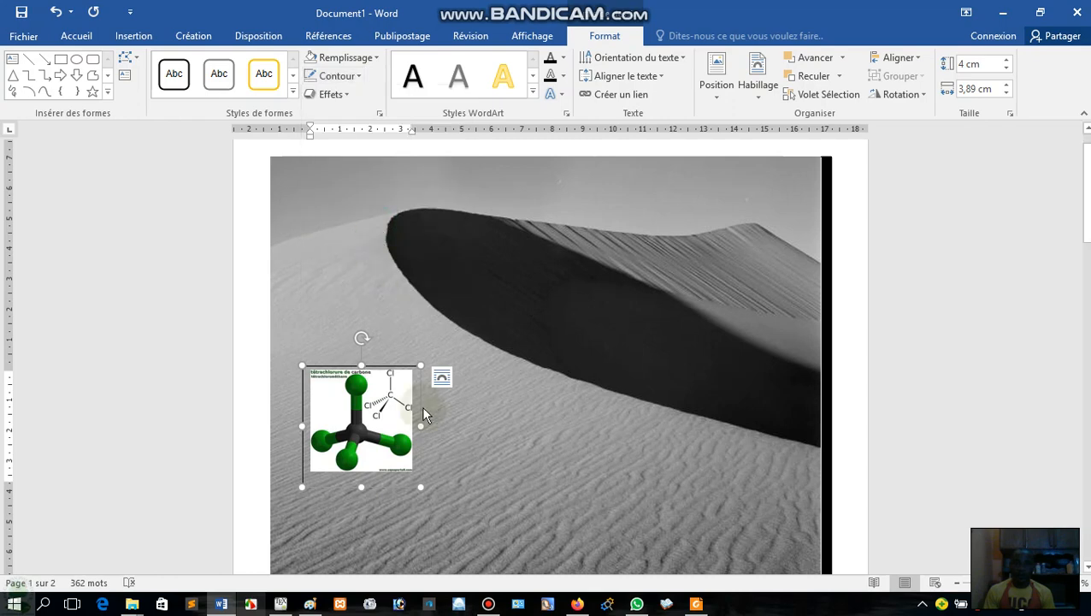
- Move the text box holding the molecule image to the lower middle-right of the cover photo
{"action": "left_click", "coordinate": [380, 419]}
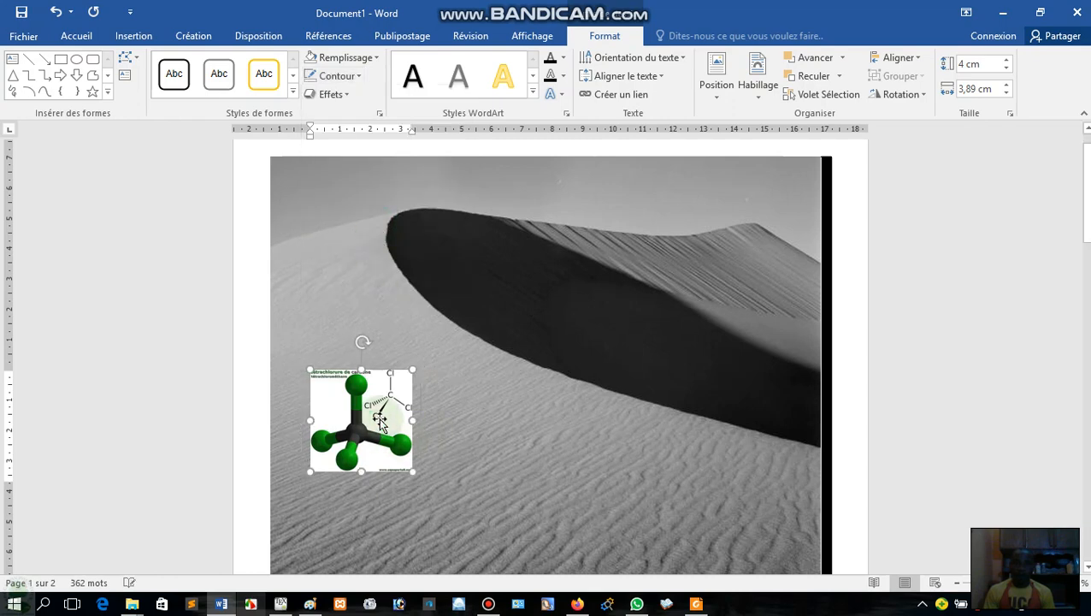
{"action": "left_click", "coordinate": [417, 459]}
{"action": "mouse_move", "coordinate": [422, 459]}
{"action": "left_mouse_down"}
{"action": "mouse_move", "coordinate": [663, 497]}
{"action": "mouse_move", "coordinate": [706, 517]}
{"action": "left_mouse_up"}
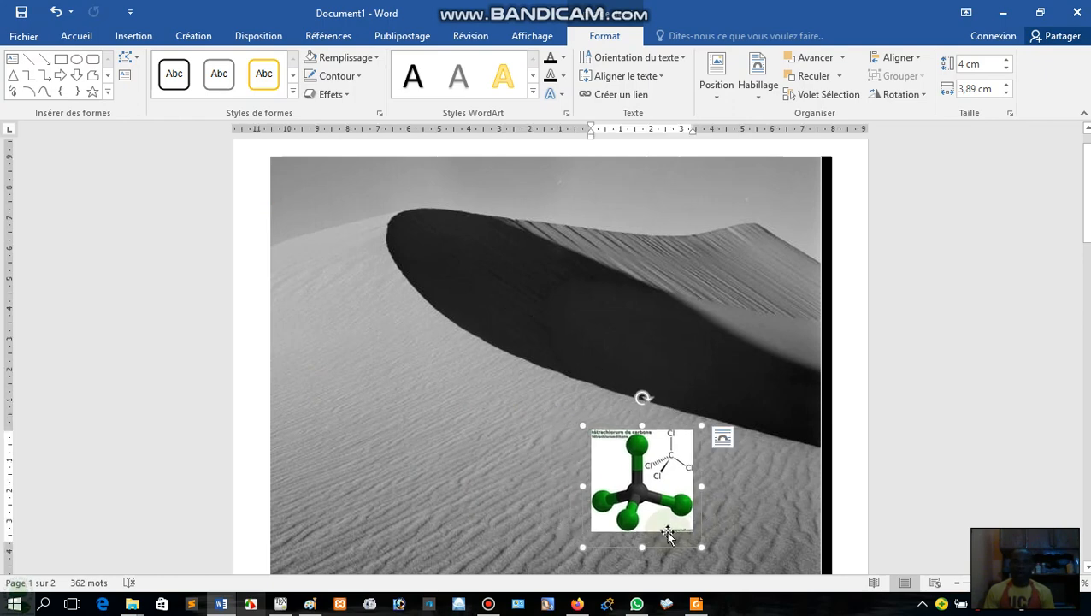
- Make the white background of the molecule image inside the text box transparent
{"action": "left_click", "coordinate": [674, 477]}
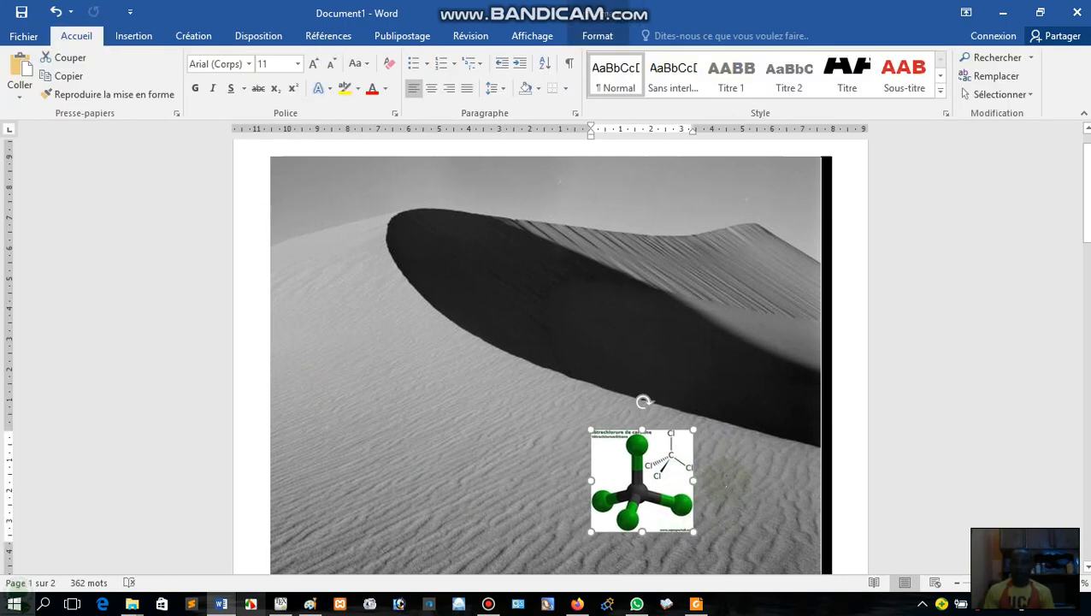
{"action": "left_click", "coordinate": [698, 475]}
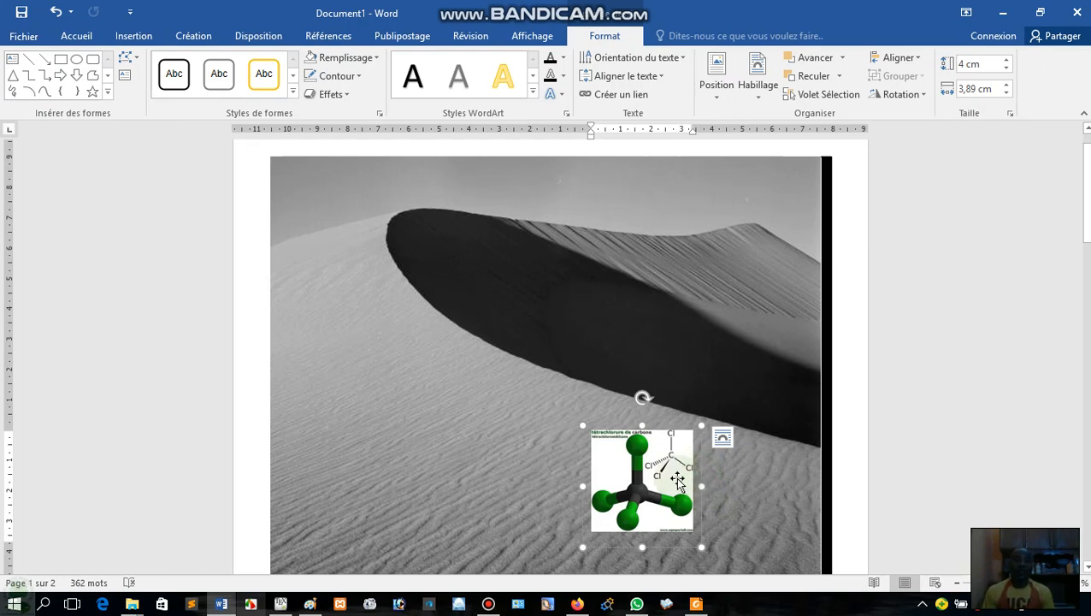
{"action": "left_click", "coordinate": [677, 480]}
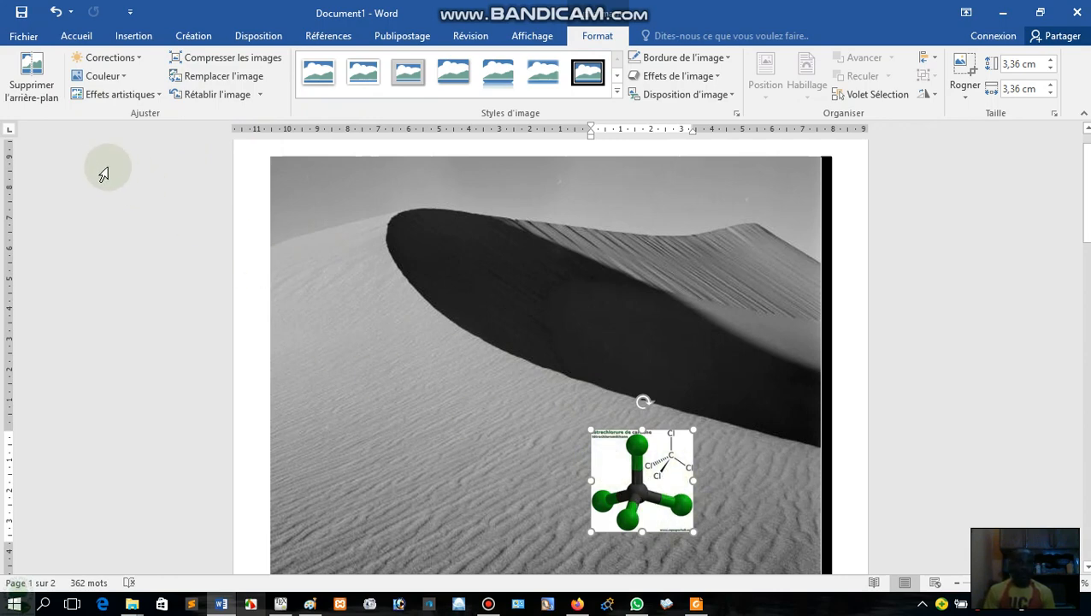
{"action": "left_click", "coordinate": [124, 100]}
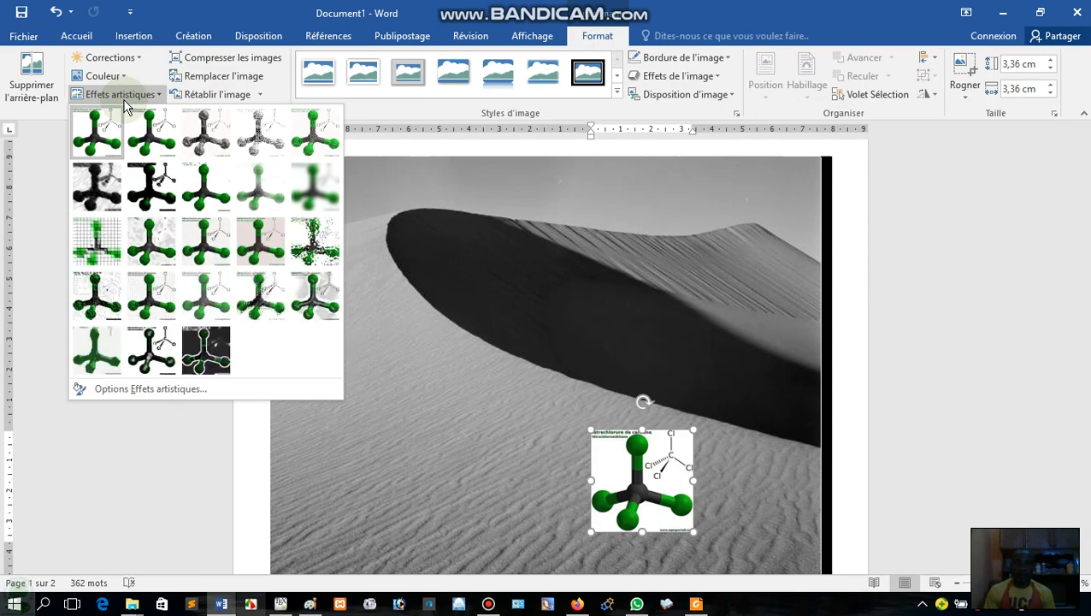
{"action": "left_click", "coordinate": [125, 104]}
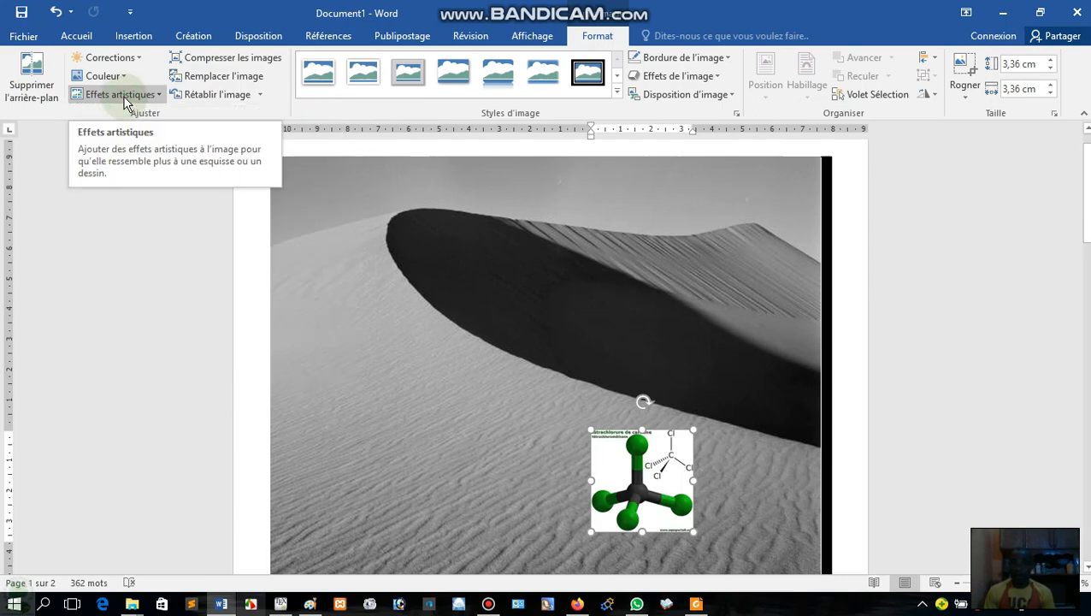
{"action": "left_click", "coordinate": [123, 76]}
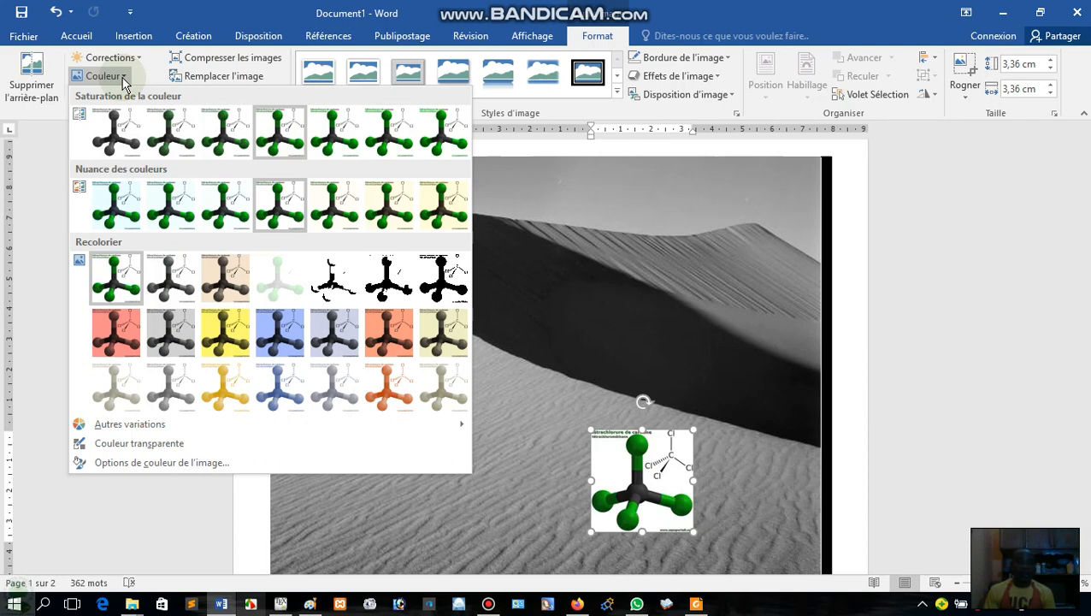
{"action": "left_click", "coordinate": [149, 446]}
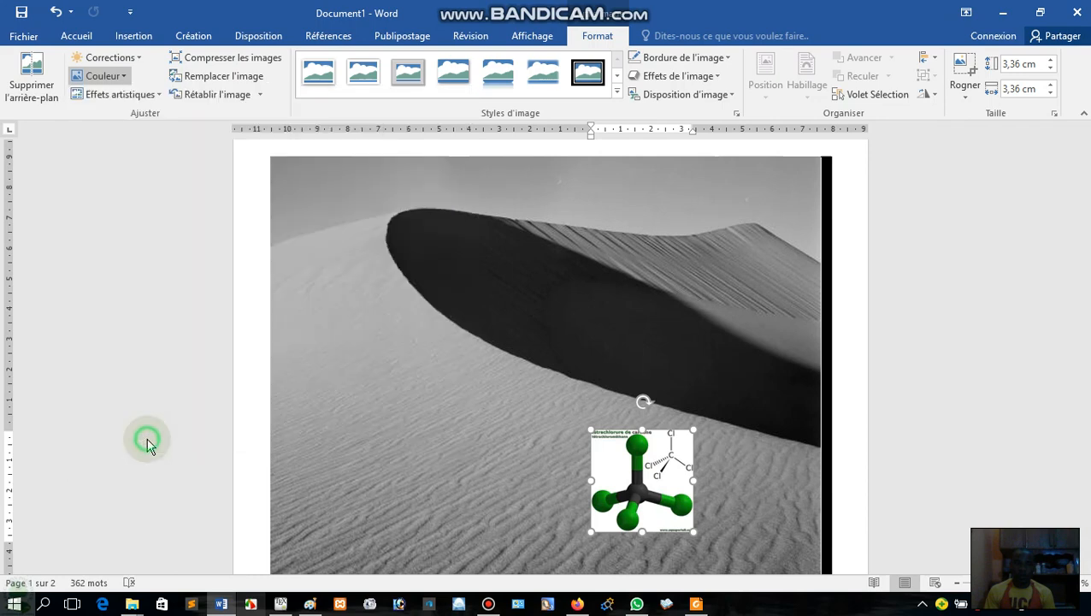
{"action": "left_click", "coordinate": [618, 456]}
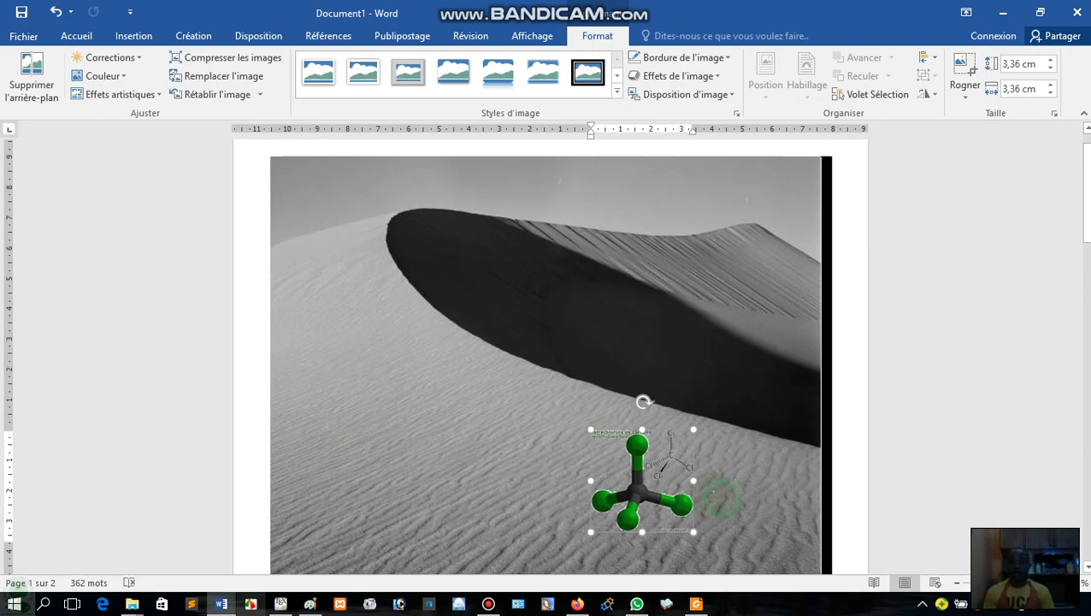
- Move the molecule's text box to the left part of the cover photo, below the dark dune, and deselect it
{"action": "left_click", "coordinate": [721, 496]}
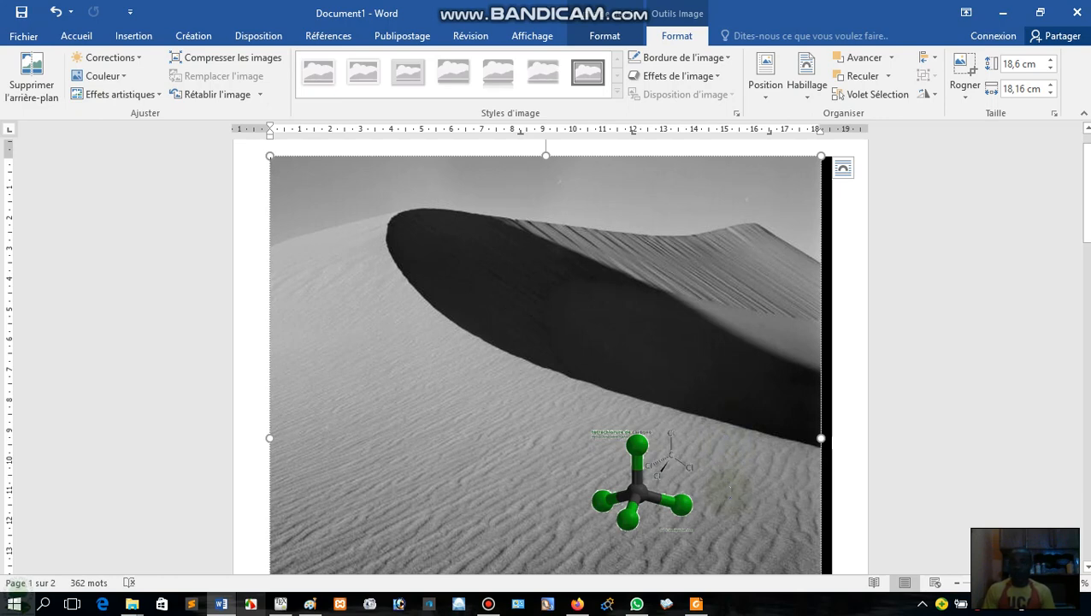
{"action": "left_click", "coordinate": [699, 497]}
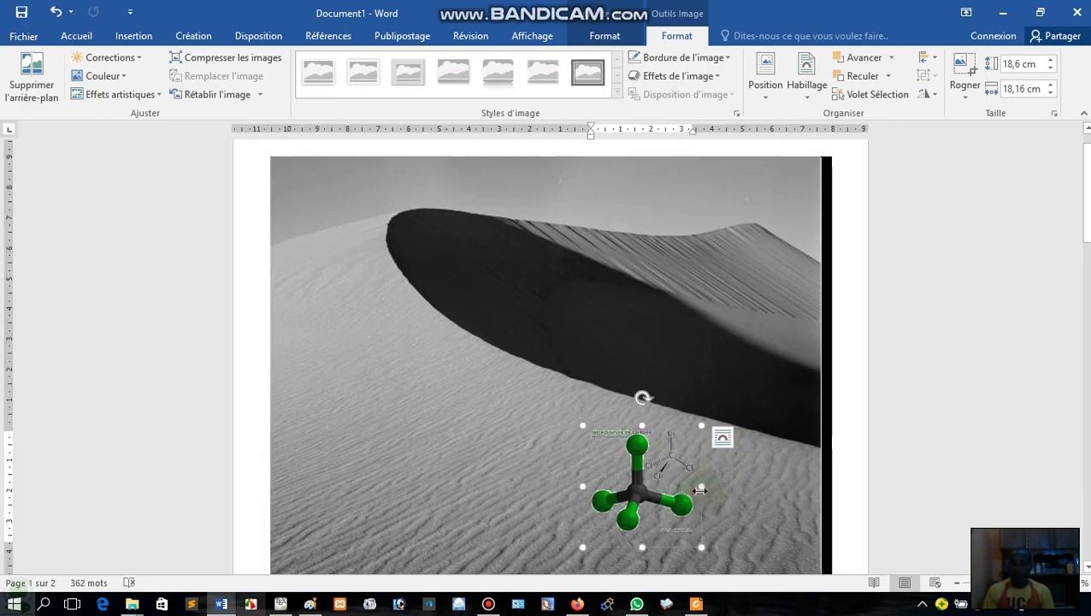
{"action": "left_click_drag", "start_coordinate": [701, 479], "coordinate": [464, 448]}
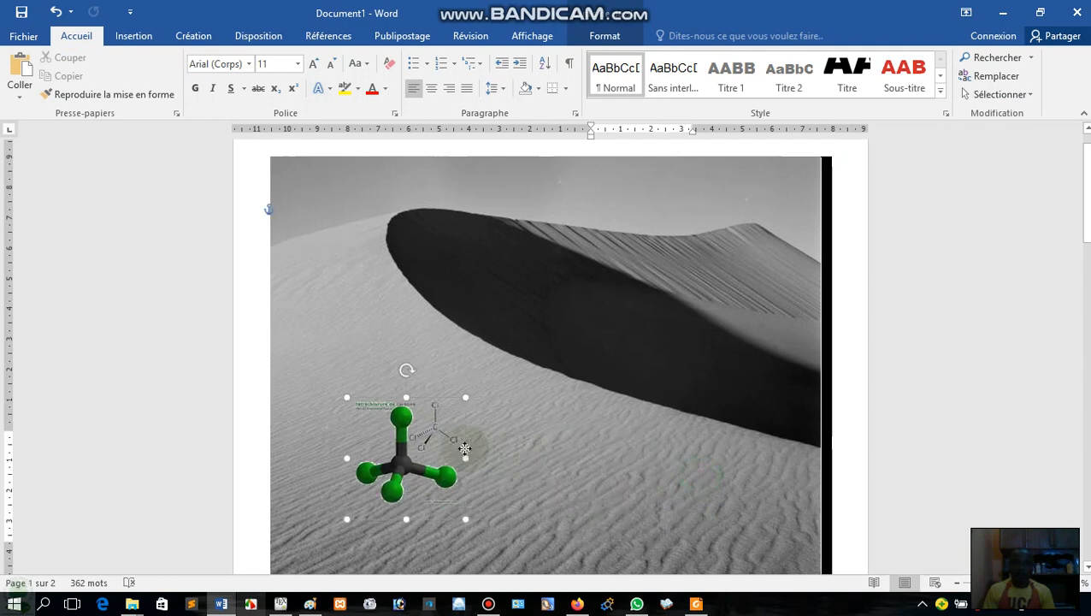
{"action": "left_click", "coordinate": [543, 452]}
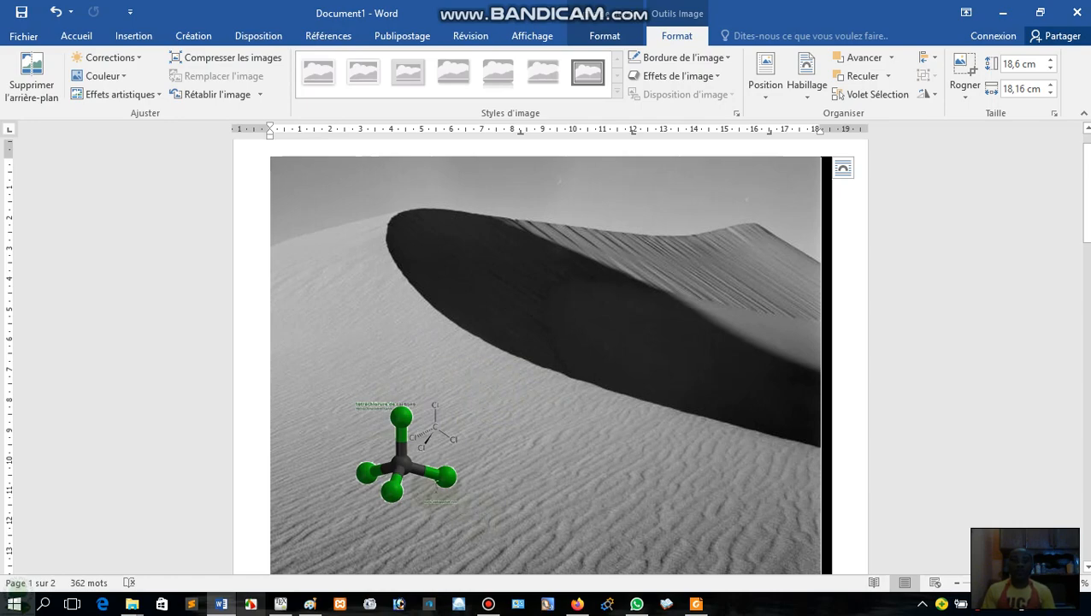
- Close the open capture in FastStone Editor and delete the empty 28 pt line at the top of the Word cover page
{"action": "scroll", "coordinate": [540, 387], "scroll_direction": "down", "scroll_amount": 5}
{"action": "scroll", "coordinate": [542, 389], "scroll_direction": "down", "scroll_amount": 6}
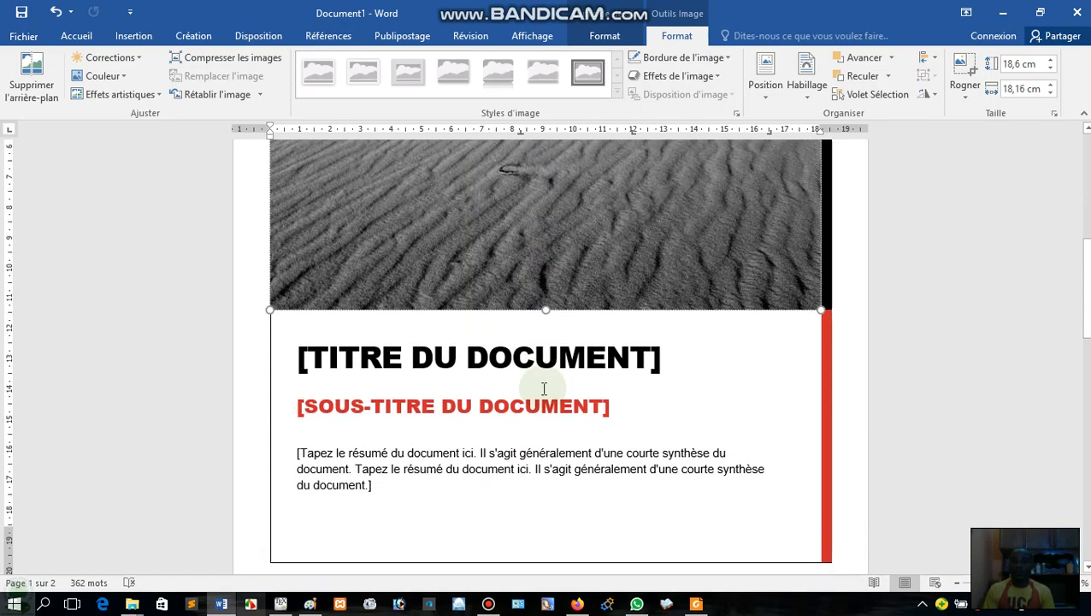
{"action": "scroll", "coordinate": [542, 392], "scroll_direction": "up", "scroll_amount": 2}
{"action": "scroll", "coordinate": [542, 393], "scroll_direction": "up", "scroll_amount": 2}
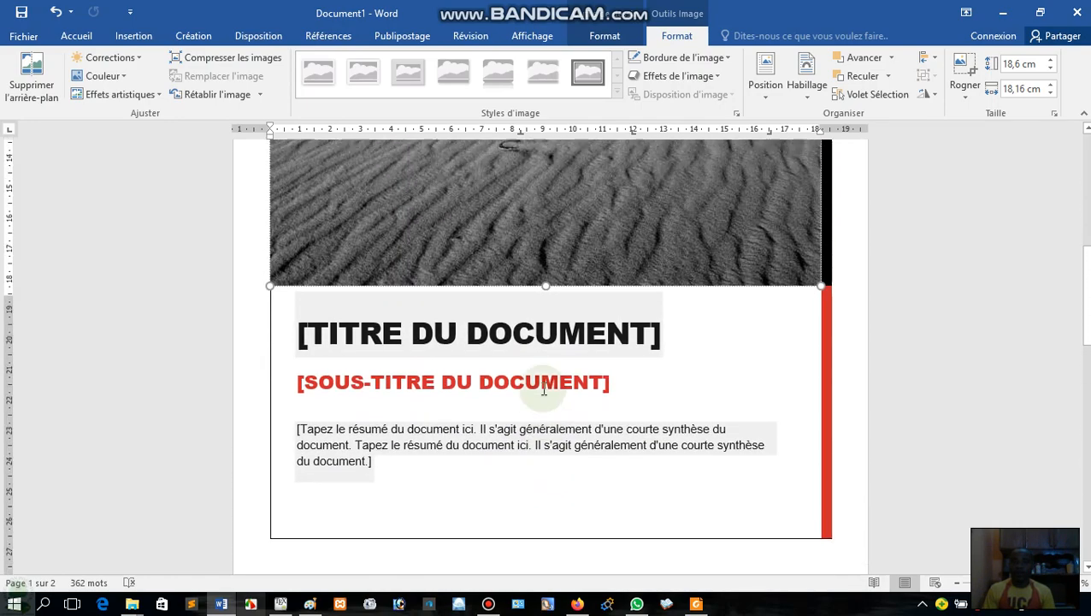
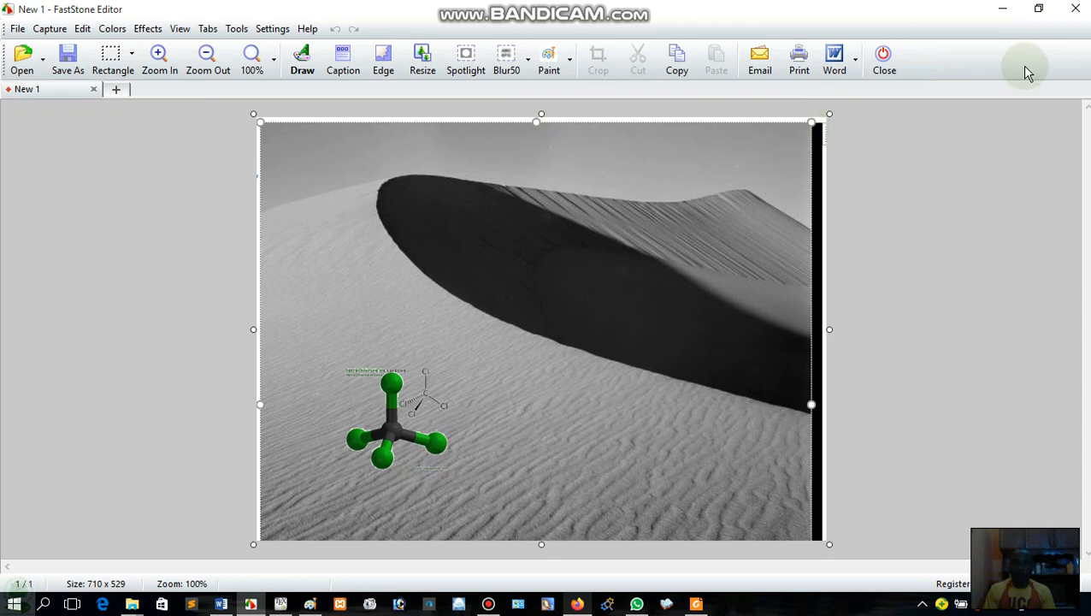
{"action": "left_click", "coordinate": [1075, 10]}
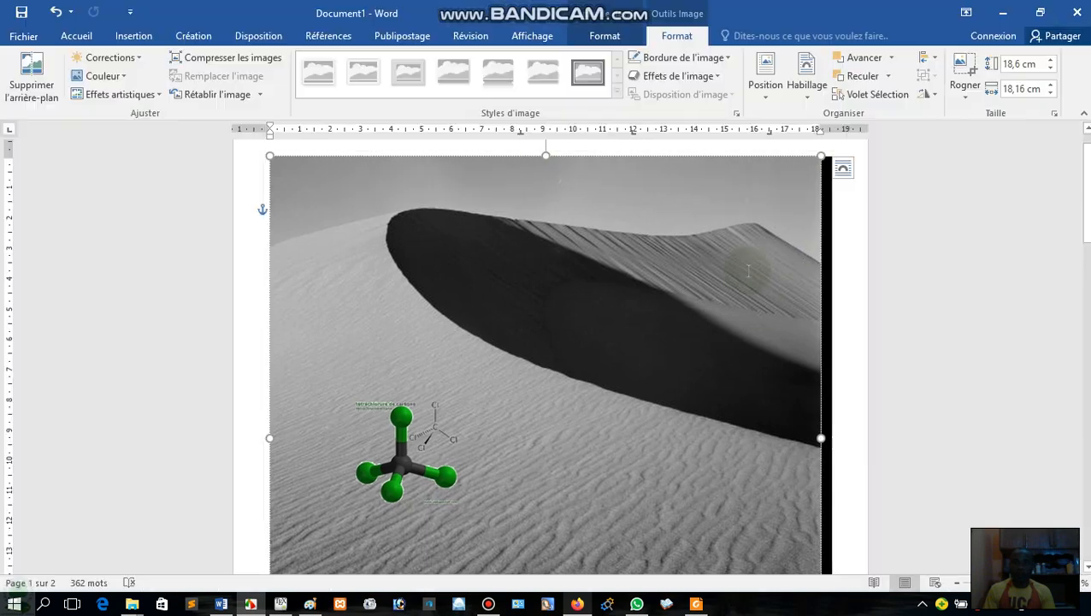
{"action": "left_click", "coordinate": [847, 279]}
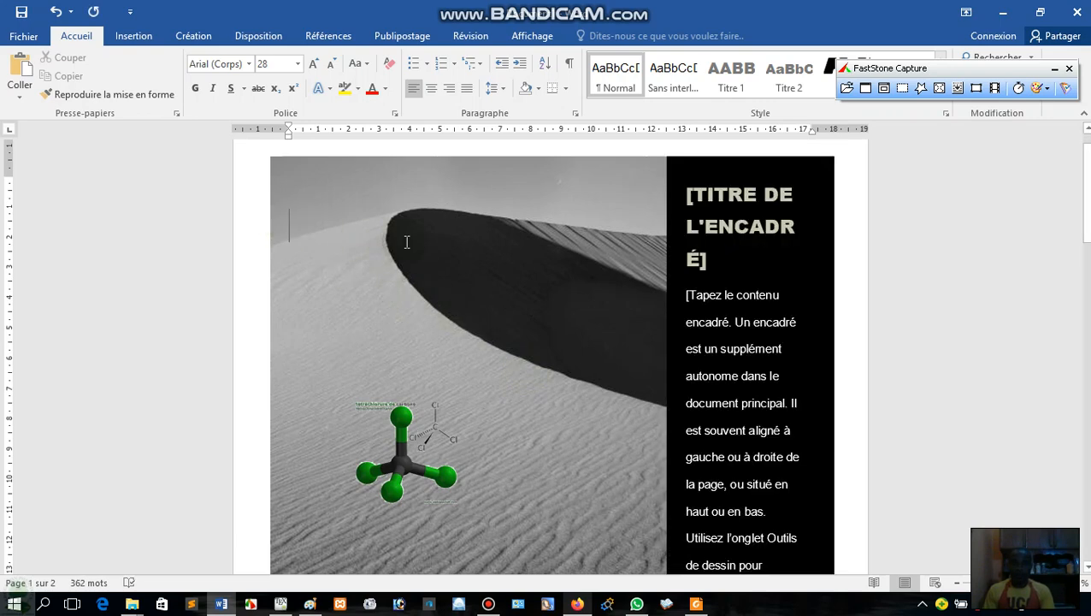
{"action": "key", "text": "BackSpace"}
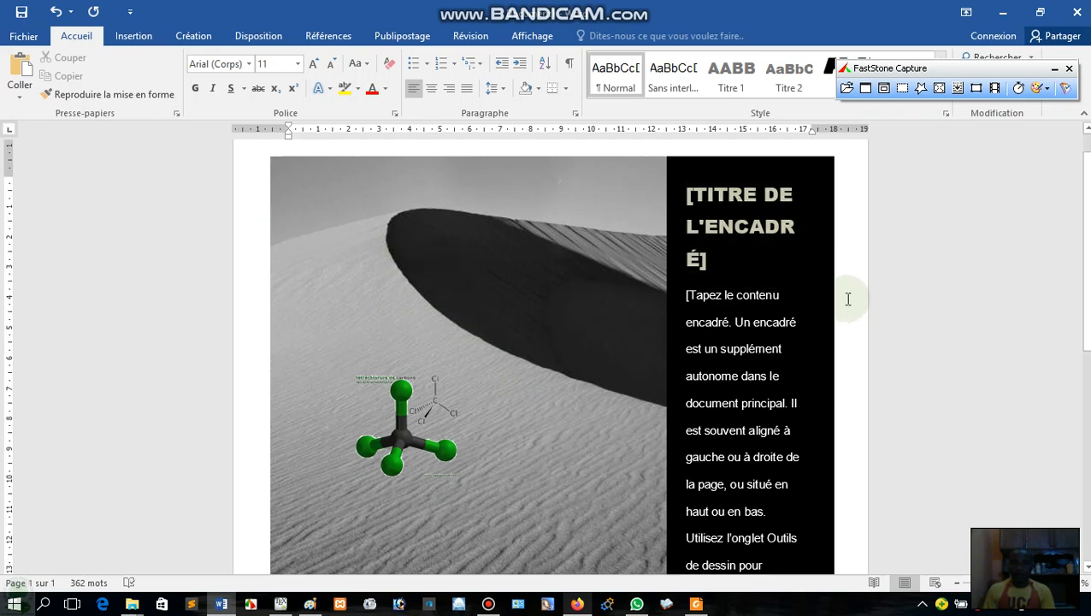
- Capture the upper half of the cover page as a rectangular FastStone screenshot and save it as 001 in PNG format in the img folder
{"action": "left_click", "coordinate": [902, 88]}
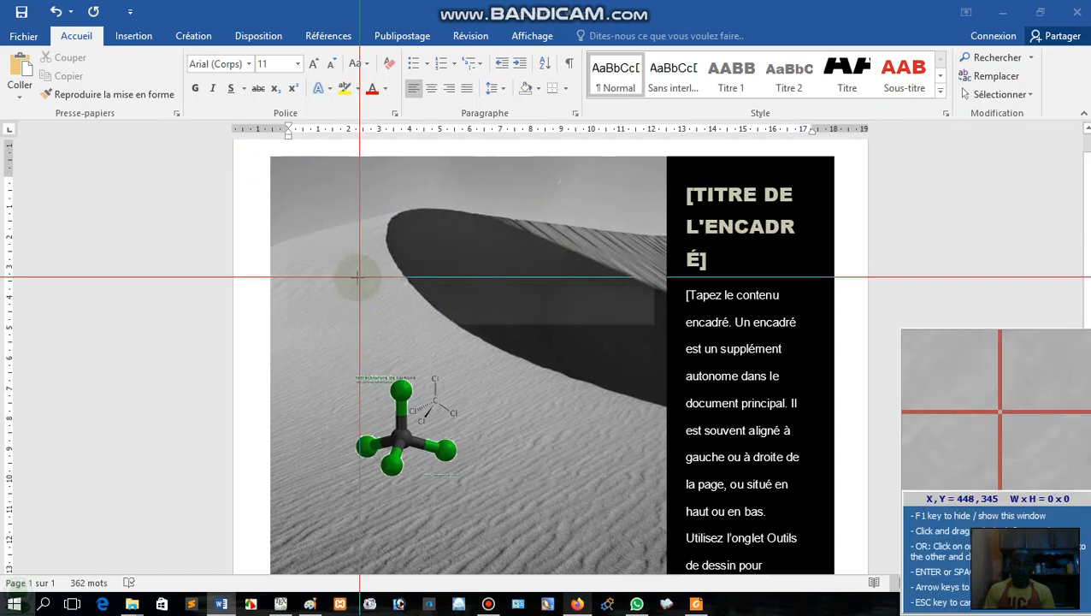
{"action": "left_click_drag", "start_coordinate": [267, 156], "coordinate": [837, 573]}
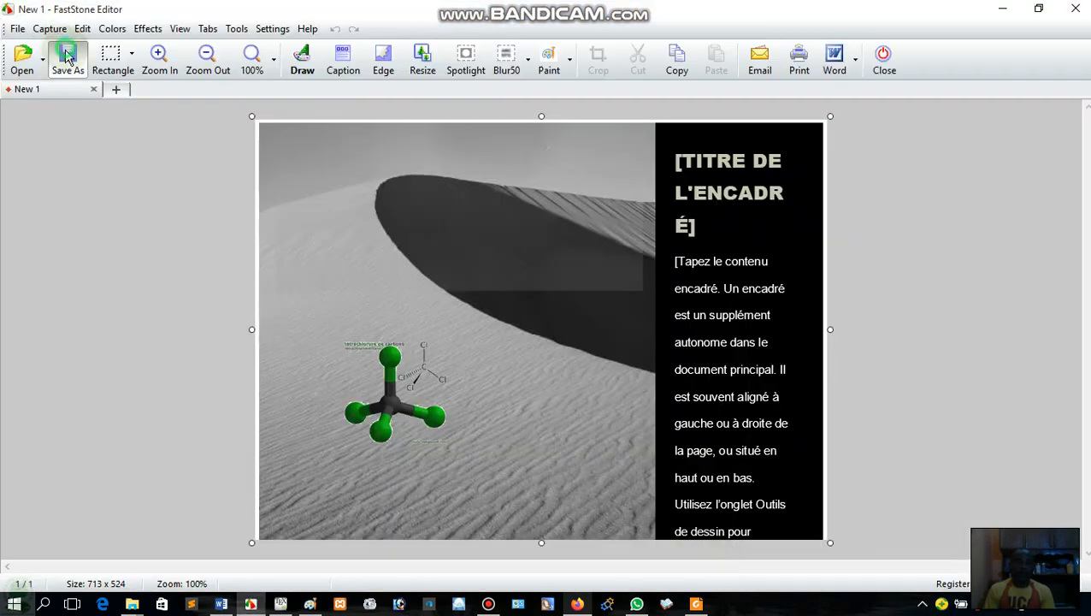
{"action": "left_click", "coordinate": [67, 54]}
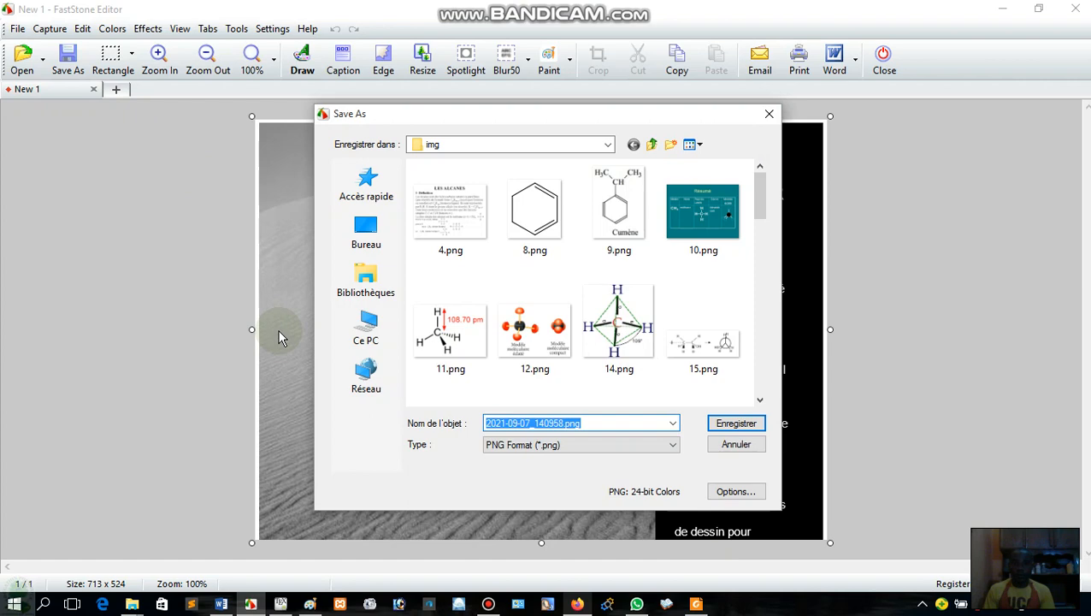
{"action": "type", "text": "001"}
{"action": "key", "text": "Return"}
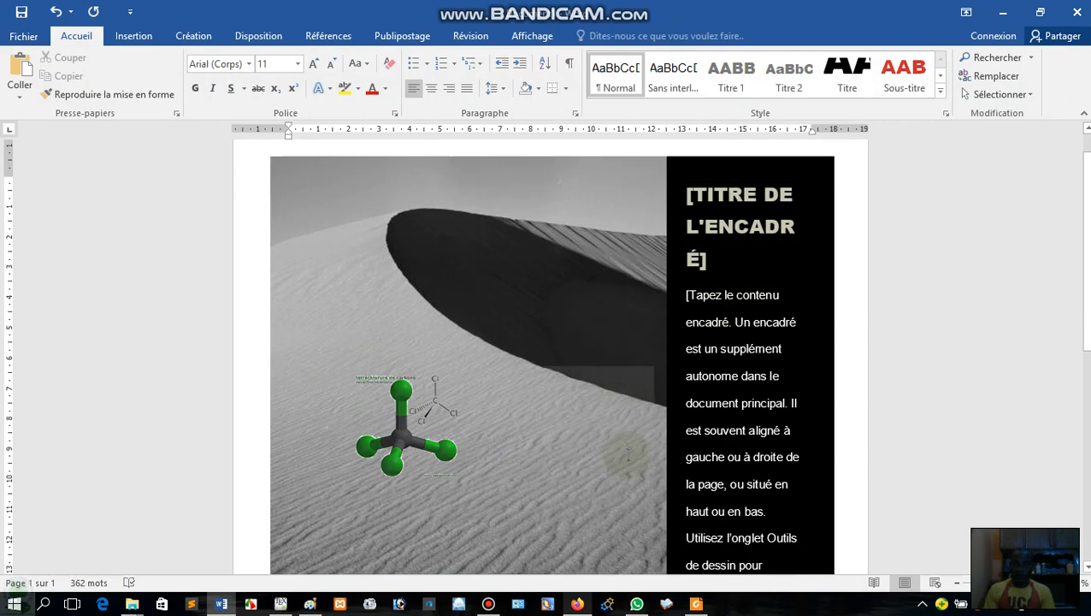
- Capture the lower half of the cover page, down to its bottom border, and save it as 002 in PNG format in the img folder
{"action": "scroll", "coordinate": [627, 454], "scroll_direction": "down", "scroll_amount": 6}
{"action": "scroll", "coordinate": [628, 454], "scroll_direction": "down", "scroll_amount": 3}
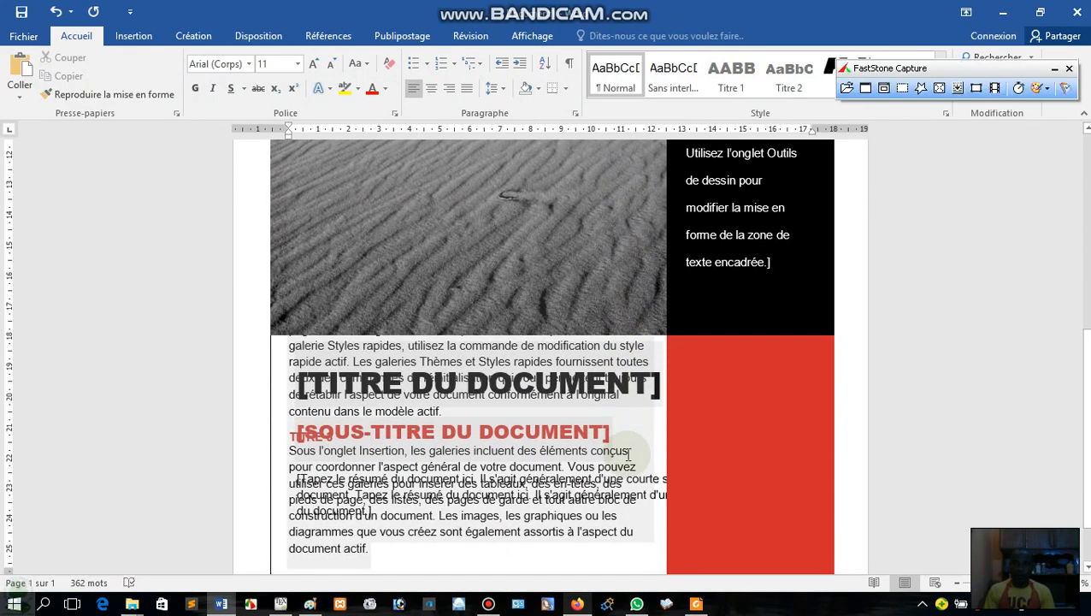
{"action": "scroll", "coordinate": [628, 454], "scroll_direction": "down", "scroll_amount": 2}
{"action": "scroll", "coordinate": [627, 454], "scroll_direction": "up", "scroll_amount": 2}
{"action": "scroll", "coordinate": [628, 454], "scroll_direction": "down", "scroll_amount": 1}
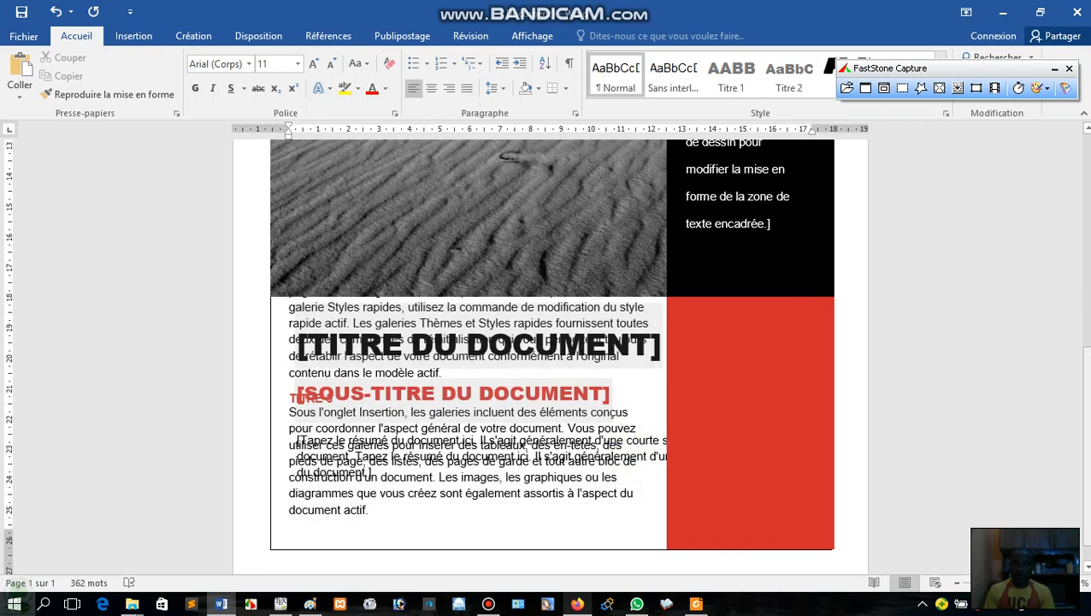
{"action": "scroll", "coordinate": [628, 454], "scroll_direction": "up", "scroll_amount": 1}
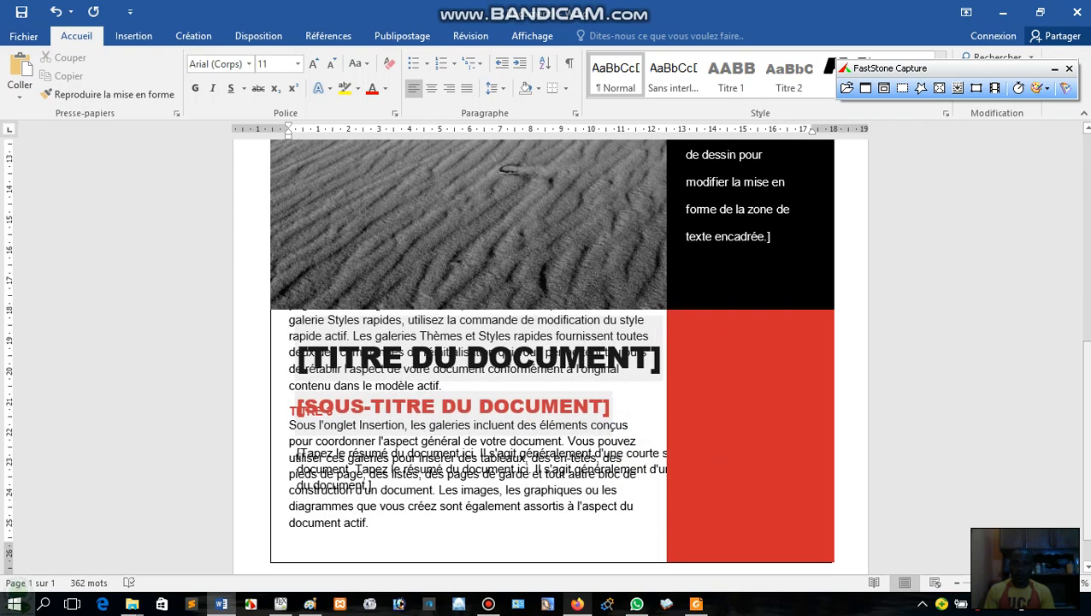
{"action": "left_click", "coordinate": [903, 90]}
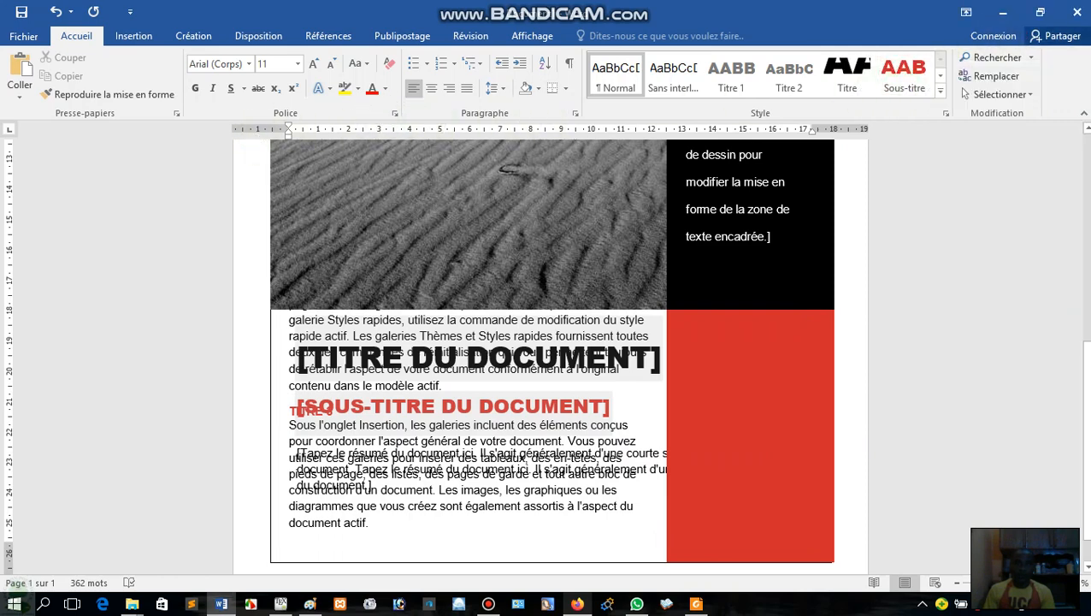
{"action": "left_click_drag", "start_coordinate": [261, 145], "coordinate": [843, 560]}
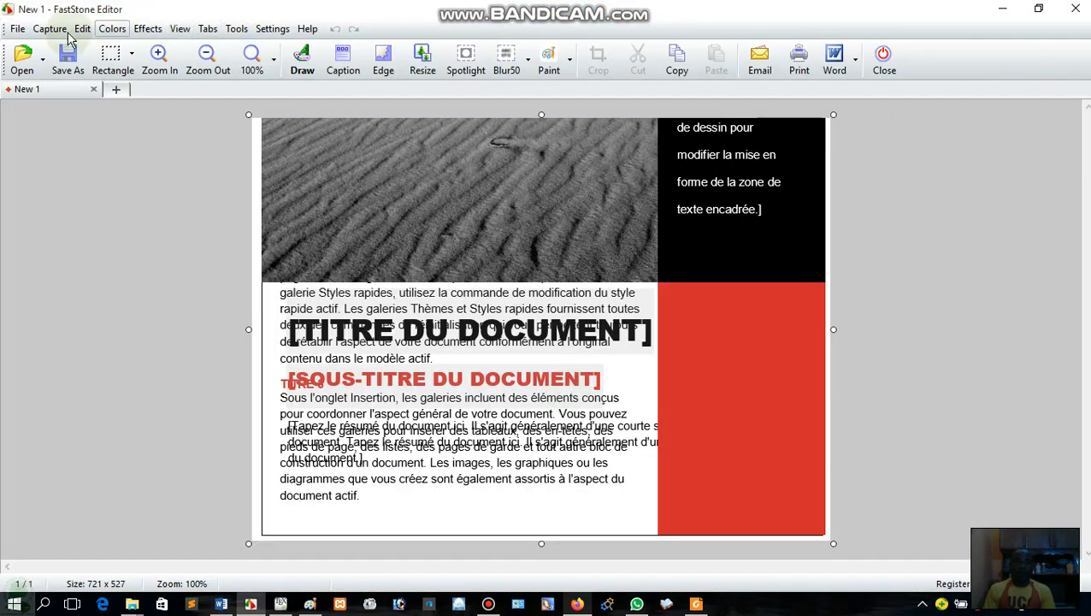
{"action": "left_click", "coordinate": [68, 54]}
{"action": "type", "text": "002"}
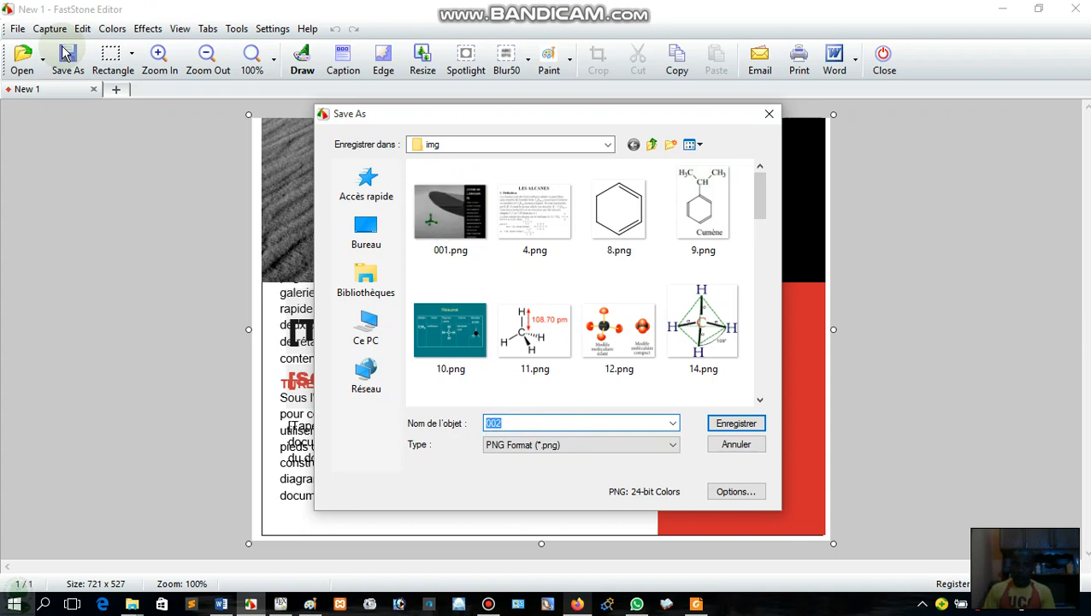
{"action": "key", "text": "Return"}
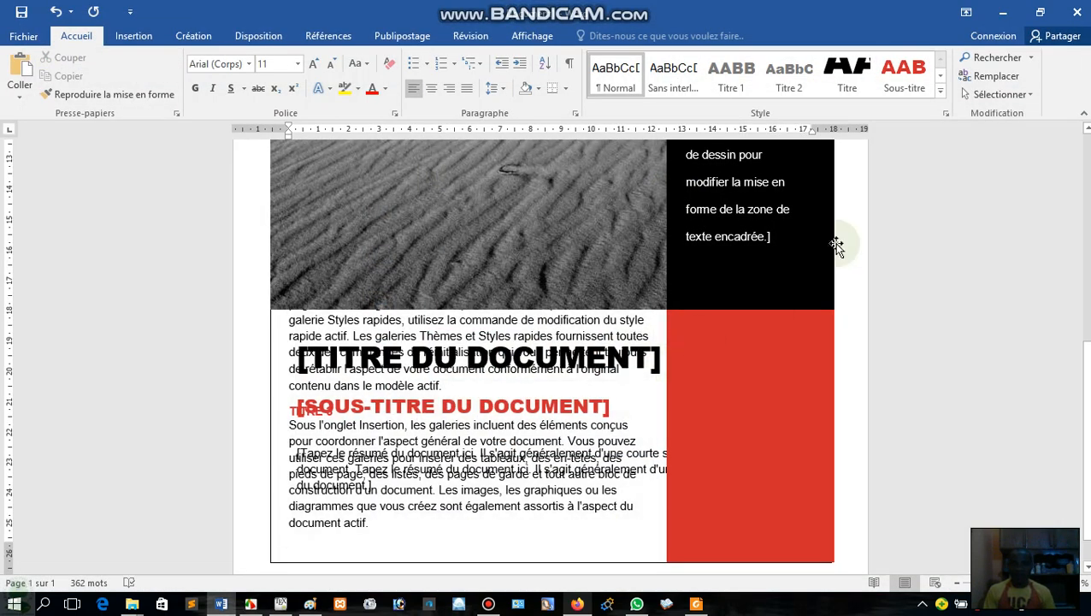
- Close the Word document and open 001.png from the img folder in Paint
{"action": "left_click", "coordinate": [1076, 12]}
{"action": "left_click", "coordinate": [526, 333]}
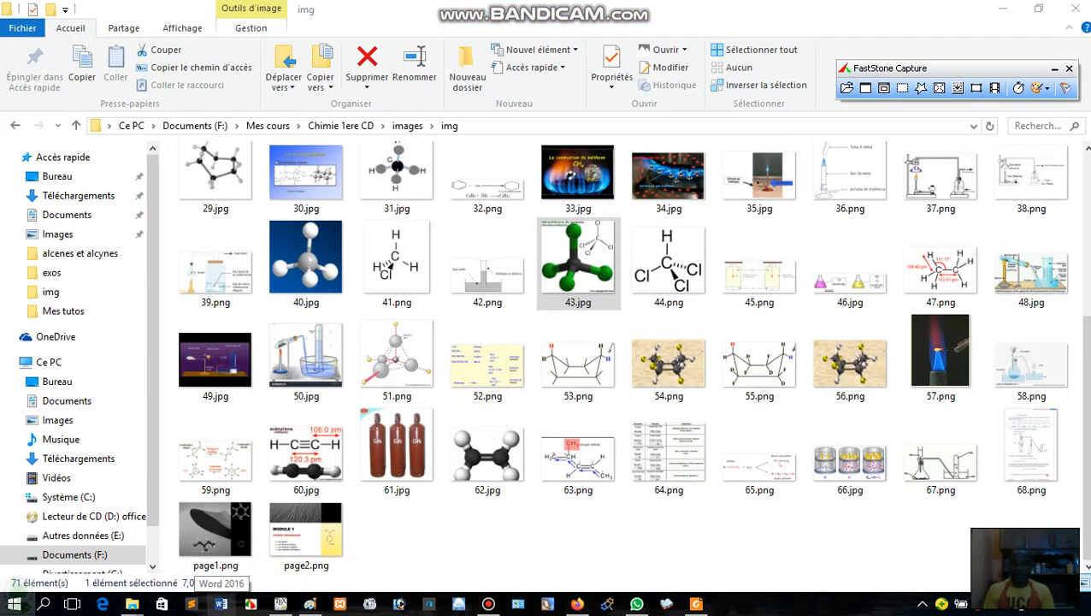
{"action": "left_click", "coordinate": [1025, 543]}
{"action": "left_click_drag", "start_coordinate": [1086, 500], "coordinate": [1086, 291]}
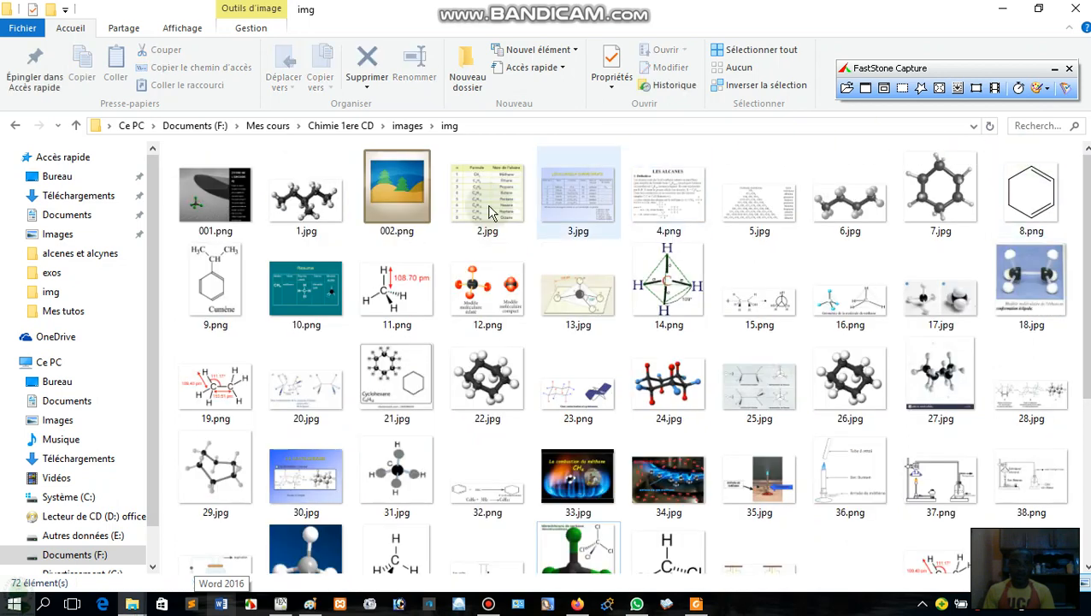
{"action": "left_click", "coordinate": [215, 213]}
{"action": "right_click", "coordinate": [215, 212]}
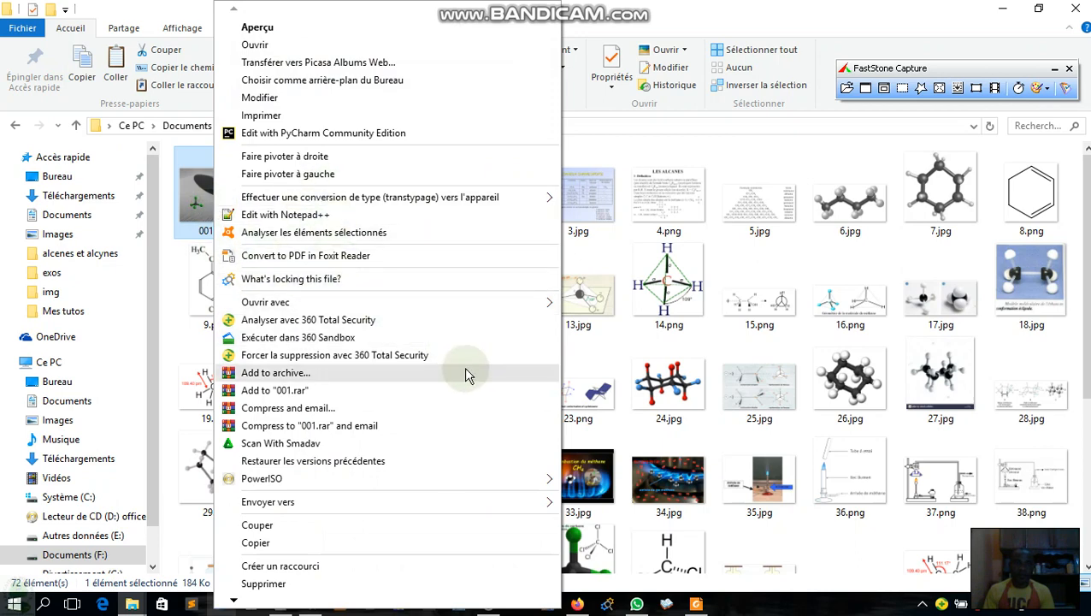
{"action": "mouse_move", "coordinate": [540, 303]}
{"action": "left_click", "coordinate": [606, 348]}
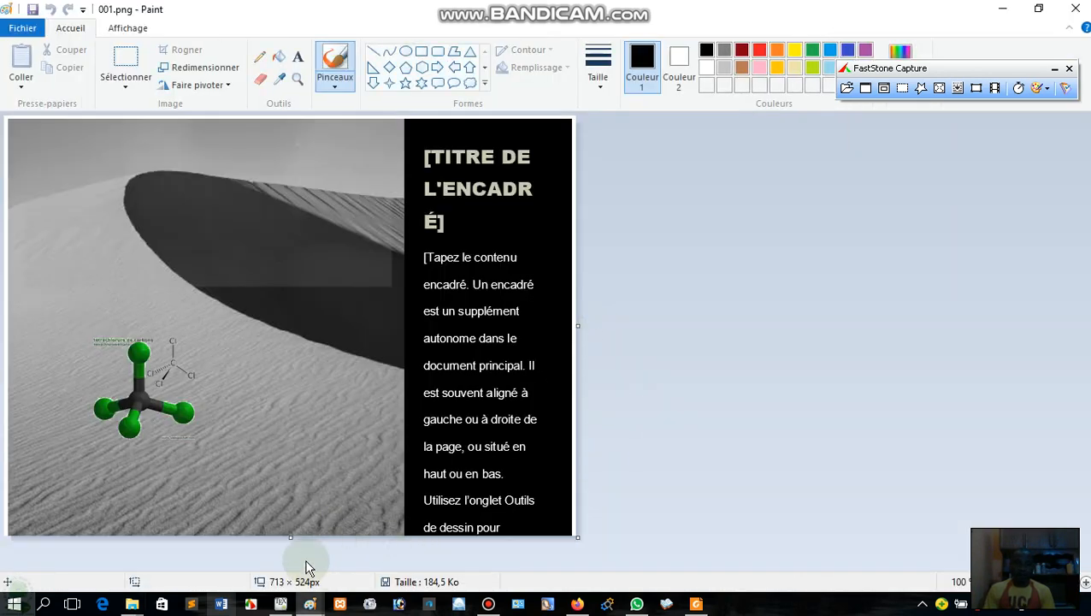
- Extend the 001.png canvas downward to a height of 806 px, adding blank space below the image
{"action": "left_click_drag", "start_coordinate": [291, 539], "coordinate": [291, 567]}
{"action": "scroll", "coordinate": [601, 469], "scroll_direction": "down", "scroll_amount": 1}
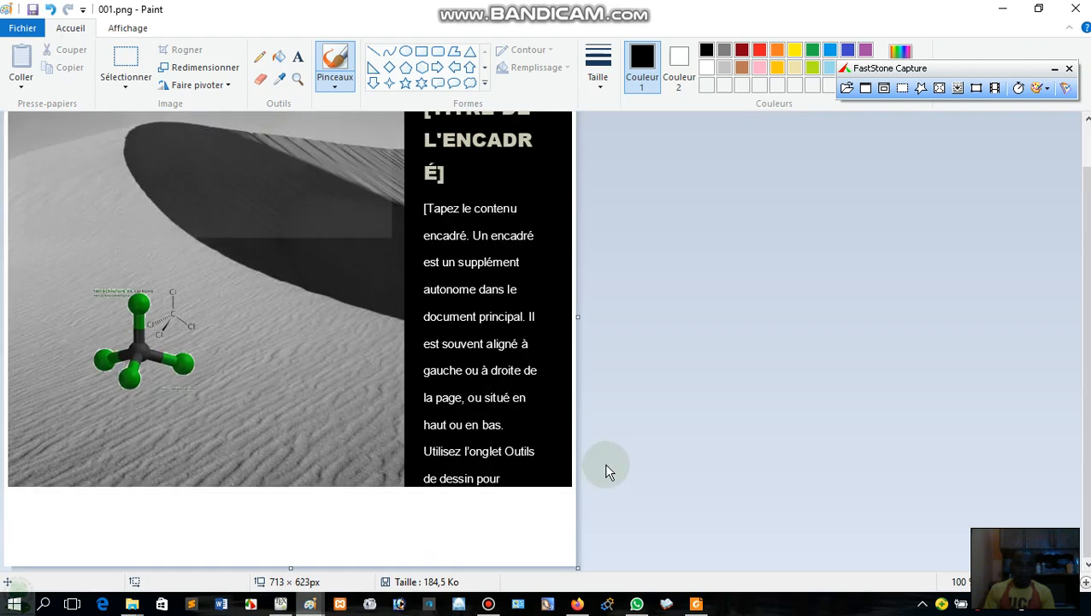
{"action": "left_click_drag", "start_coordinate": [289, 567], "coordinate": [290, 615]}
{"action": "scroll", "coordinate": [684, 398], "scroll_direction": "down", "scroll_amount": 1}
{"action": "scroll", "coordinate": [391, 505], "scroll_direction": "down", "scroll_amount": 1}
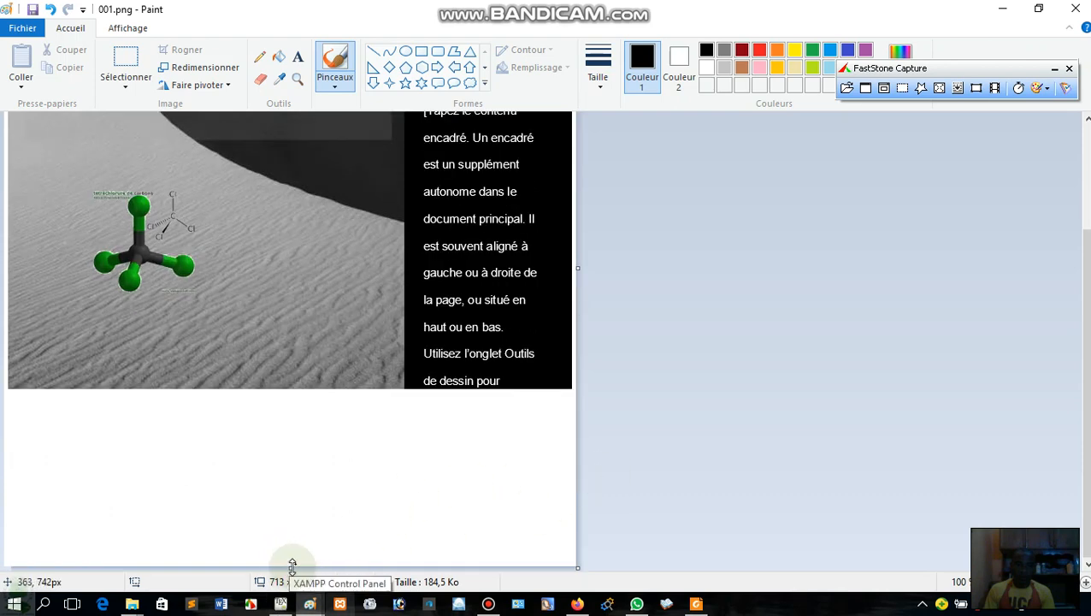
{"action": "left_click_drag", "start_coordinate": [291, 567], "coordinate": [292, 614]}
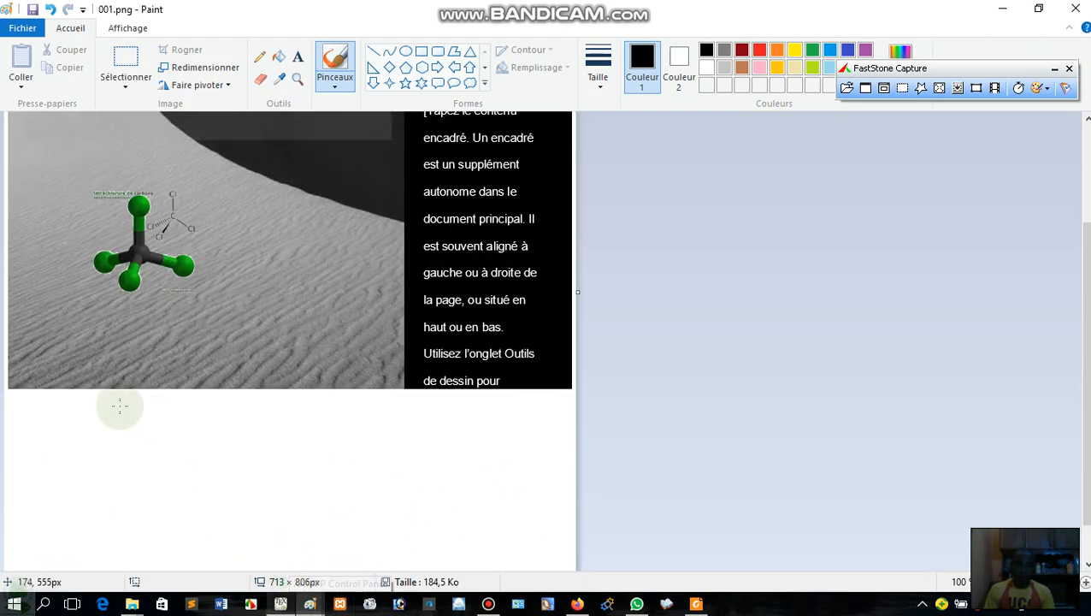
{"action": "left_click", "coordinate": [297, 57]}
{"action": "left_click", "coordinate": [13, 400]}
{"action": "left_click", "coordinate": [306, 480]}
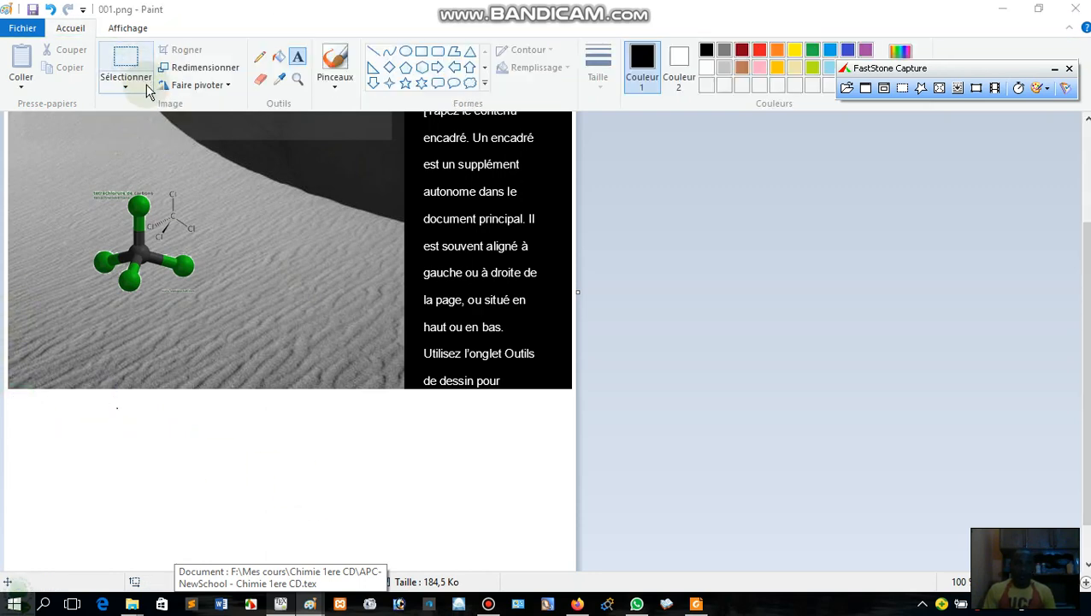
- Open 002.png from the img folder in a second Paint window
{"action": "key", "text": "alt+Tab"}
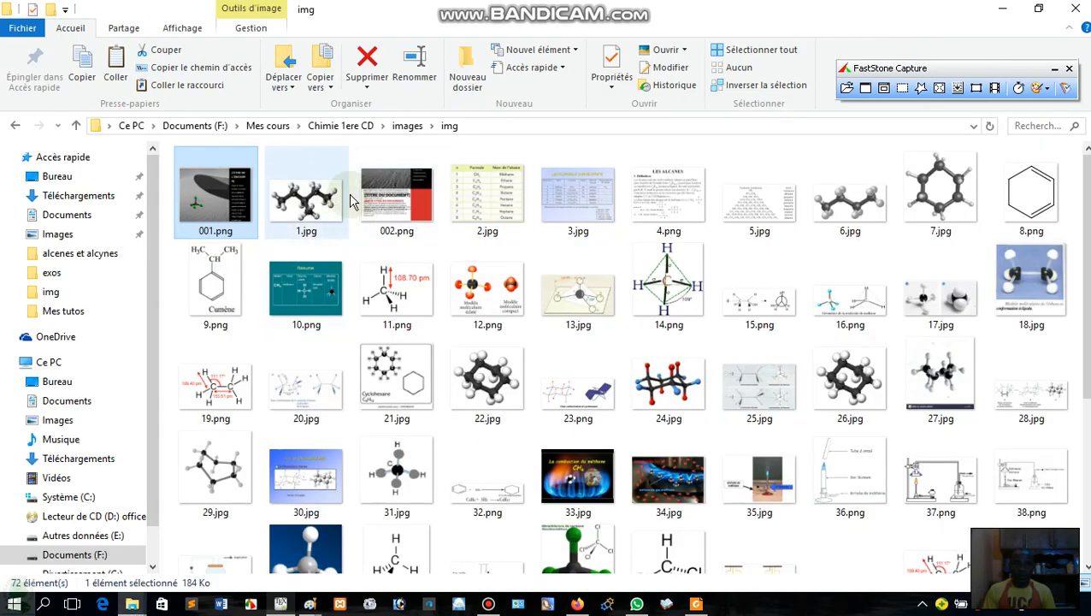
{"action": "left_click", "coordinate": [400, 198]}
{"action": "right_click", "coordinate": [400, 198]}
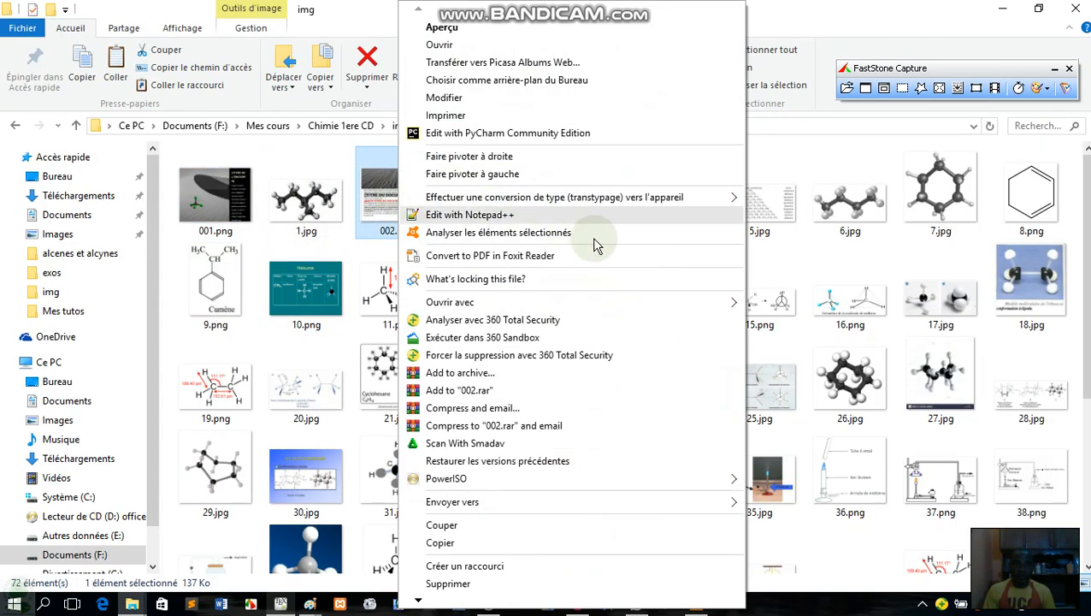
{"action": "mouse_move", "coordinate": [667, 309]}
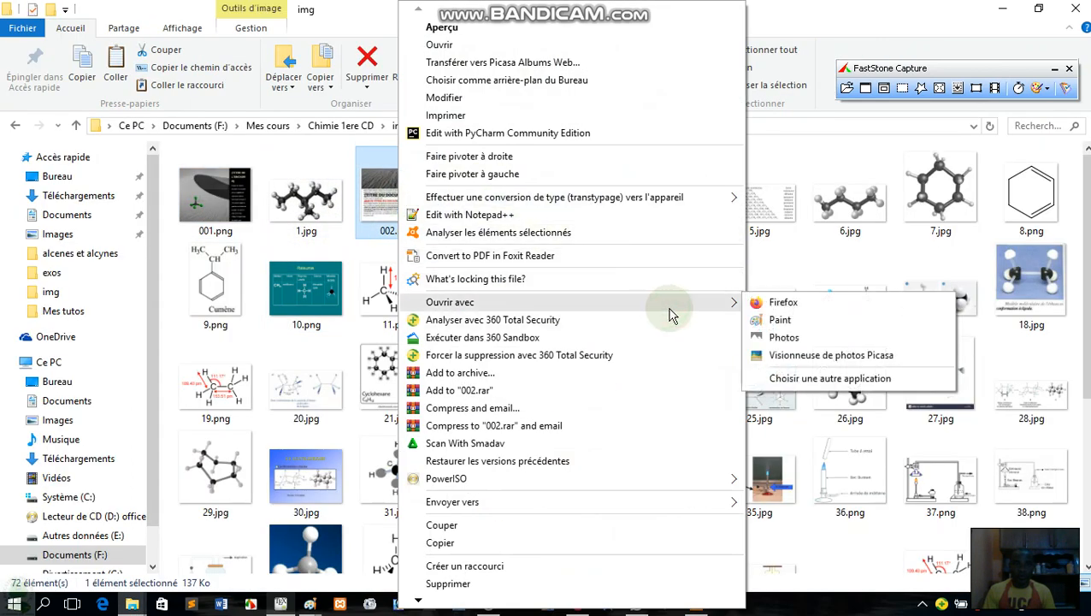
{"action": "left_click", "coordinate": [765, 320]}
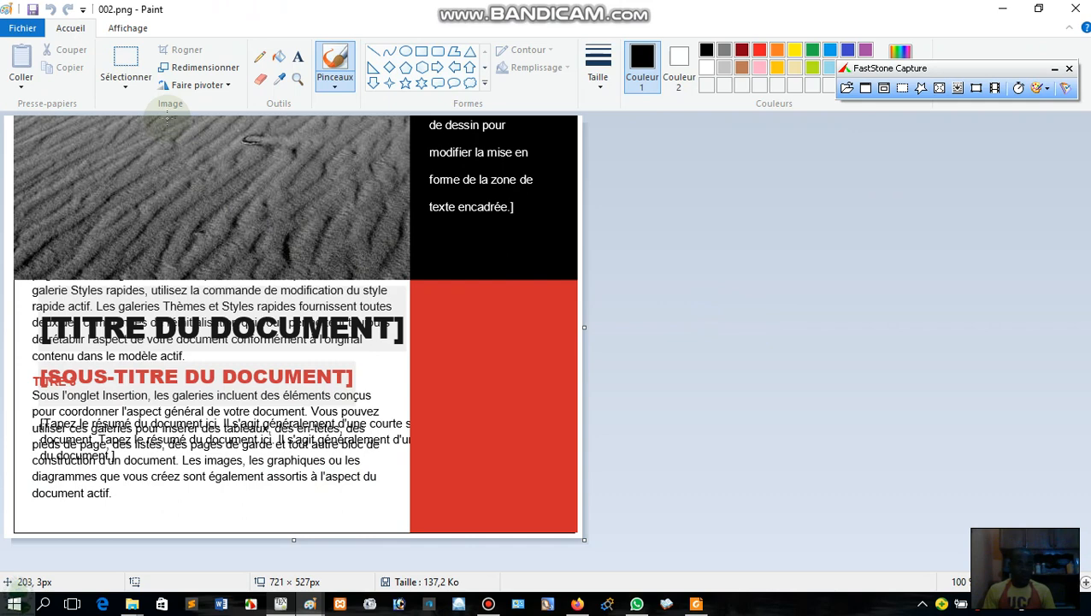
- Copy the entire 002 image and switch back to the Paint window holding 001.png
{"action": "key", "text": "ctrl+a"}
{"action": "right_click", "coordinate": [179, 202]}
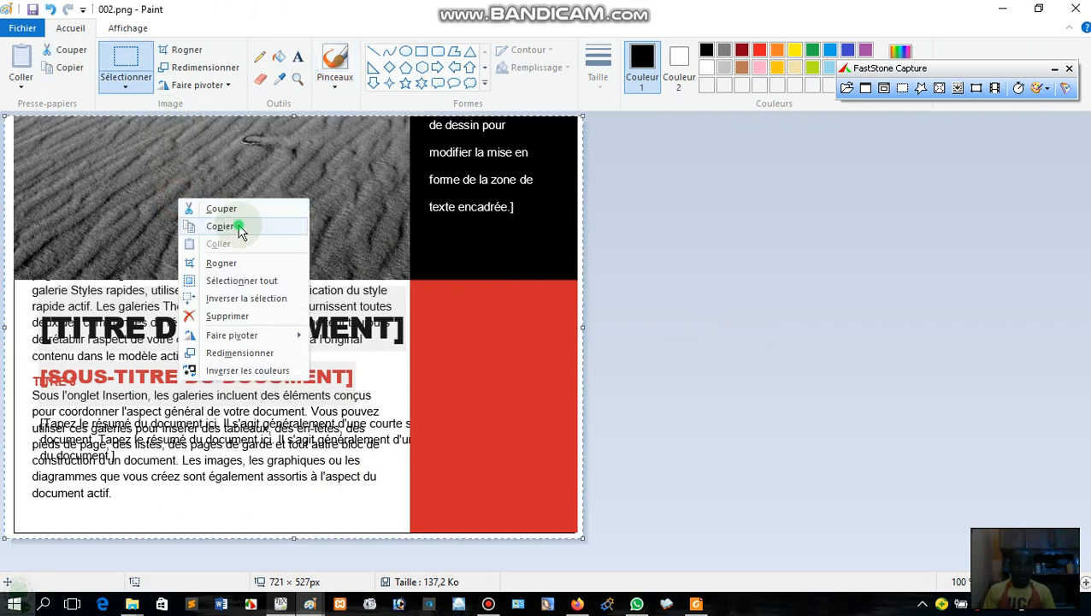
{"action": "left_click", "coordinate": [240, 229]}
{"action": "key", "text": "alt+Tab"}
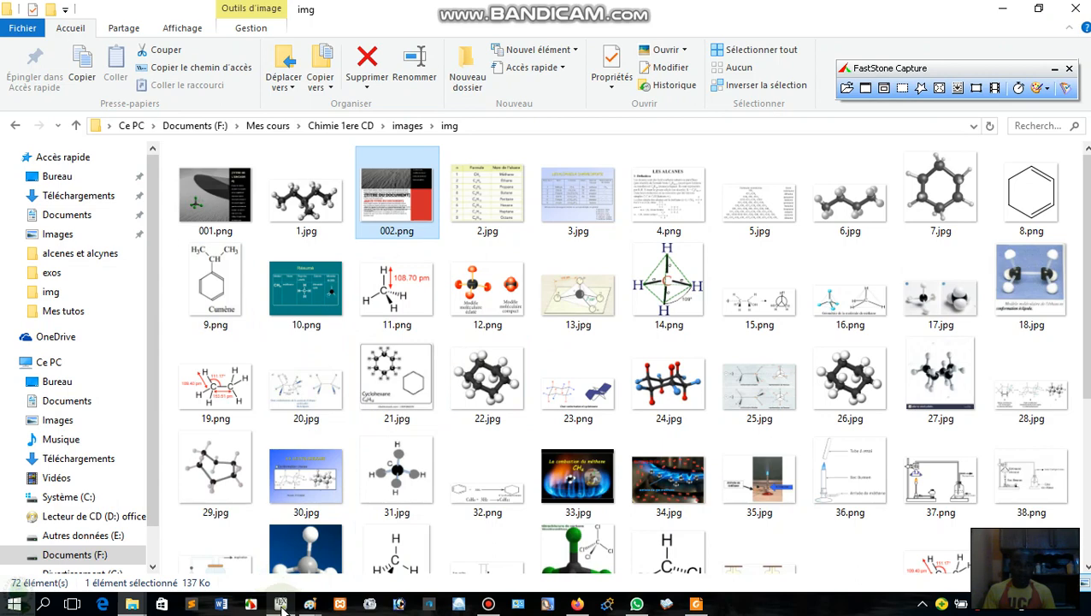
{"action": "mouse_move", "coordinate": [310, 605]}
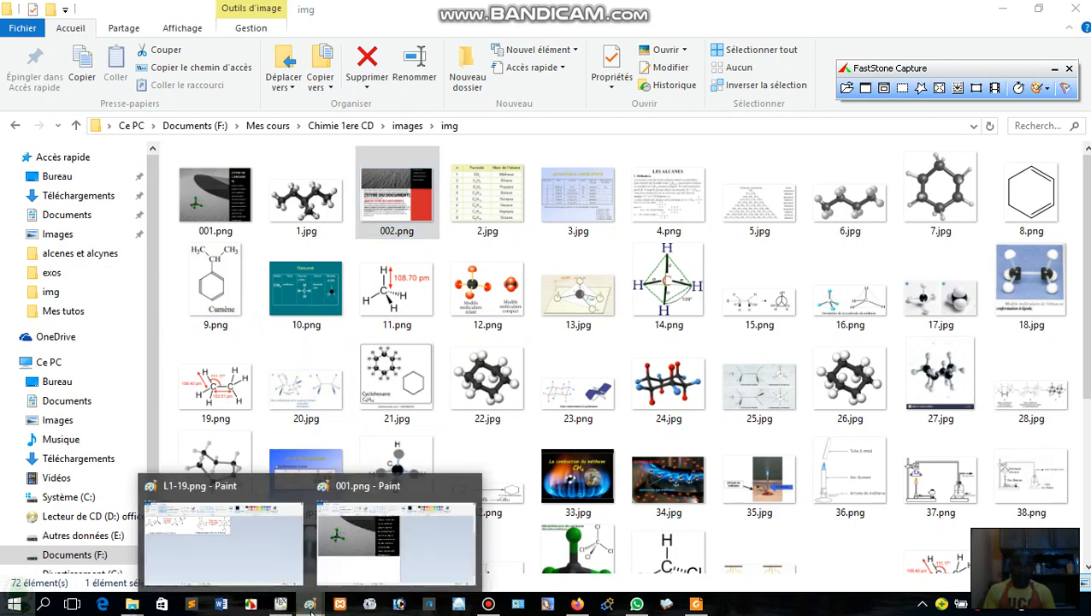
{"action": "left_click", "coordinate": [351, 556]}
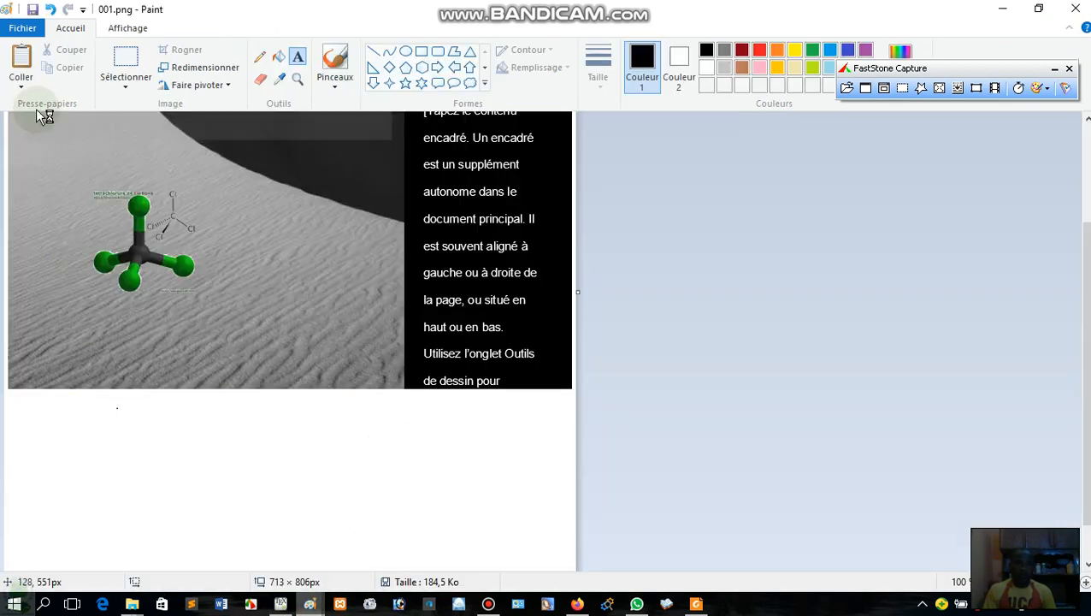
- Try to paste the copied 002 image into 001.png and shift it downward, and undo the paste
{"action": "left_click", "coordinate": [21, 58]}
{"action": "scroll", "coordinate": [744, 323], "scroll_direction": "down", "scroll_amount": 1}
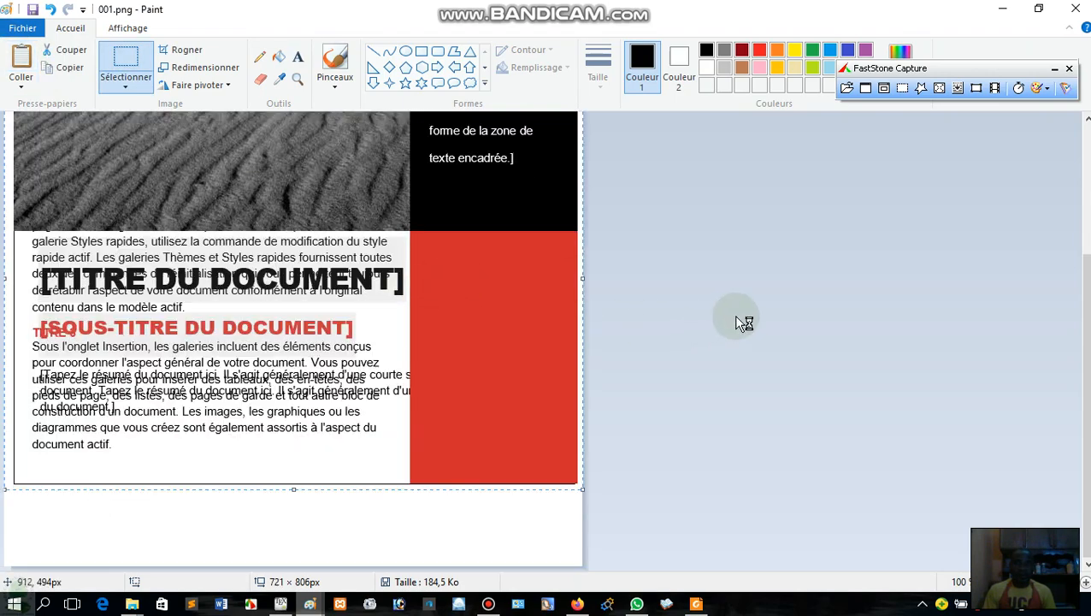
{"action": "left_click_drag", "start_coordinate": [420, 271], "coordinate": [424, 316]}
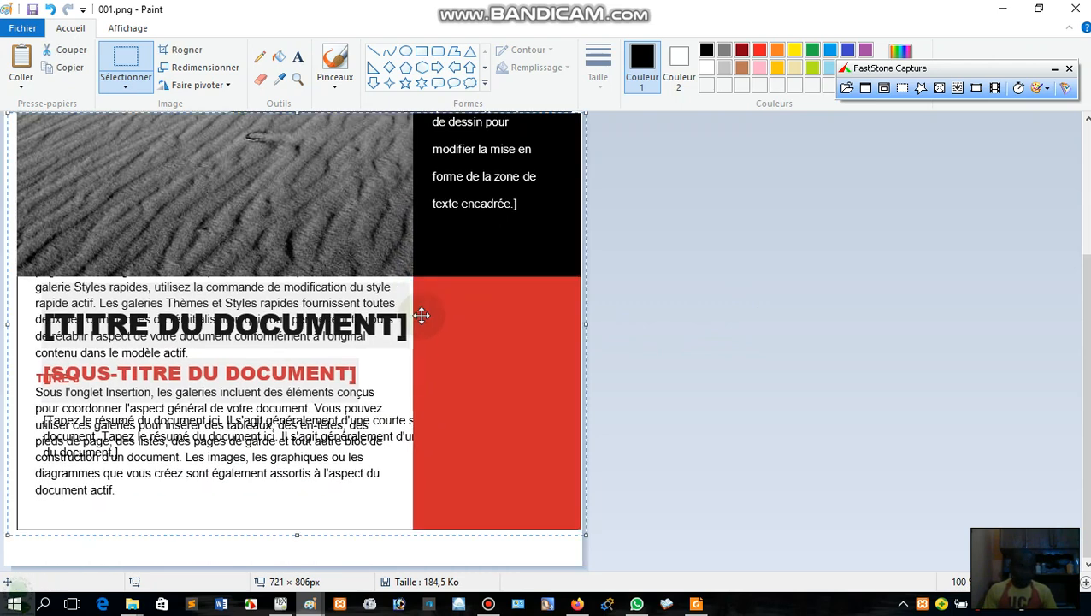
{"action": "key", "text": "ctrl+z"}
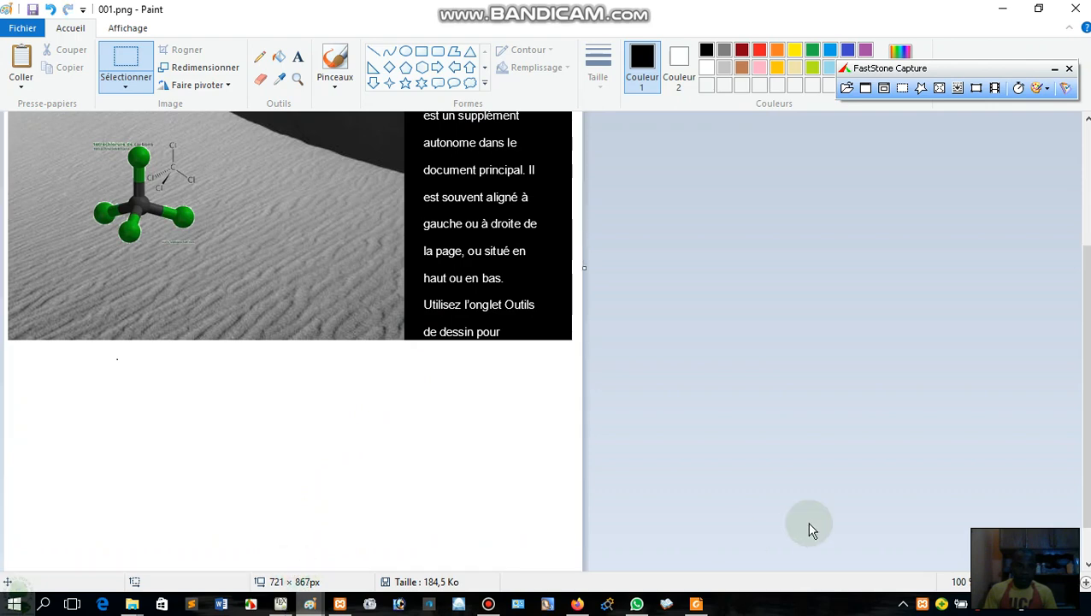
{"action": "key", "text": "ctrl+z"}
- Extend the 001.png canvas downward in stages to a height of 1265 px
{"action": "left_click_drag", "start_coordinate": [1084, 278], "coordinate": [926, 515]}
{"action": "scroll", "coordinate": [294, 558], "scroll_direction": "down", "scroll_amount": 5}
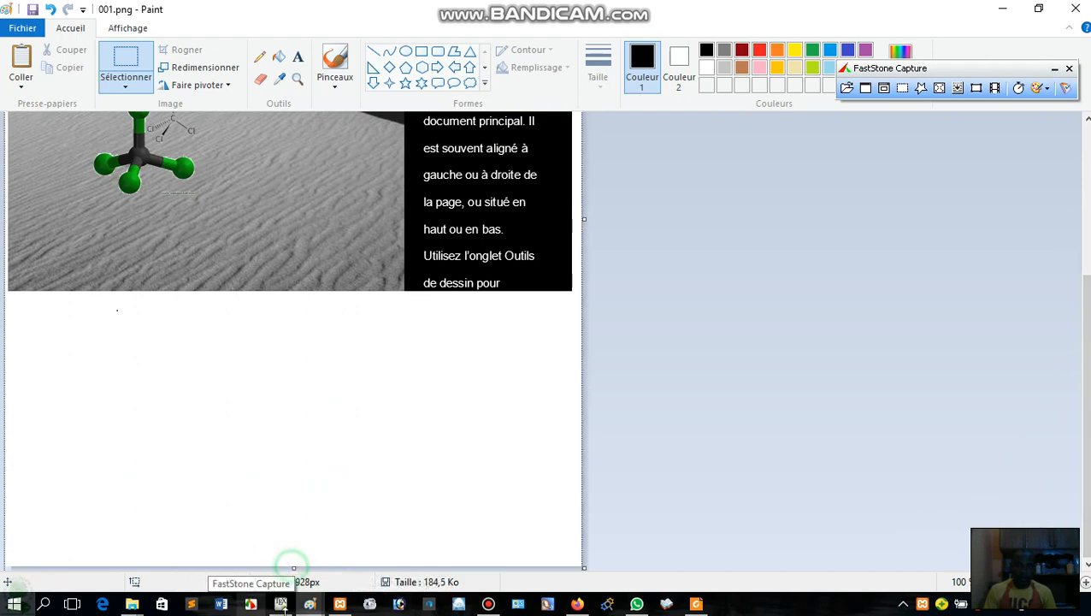
{"action": "scroll", "coordinate": [684, 512], "scroll_direction": "down", "scroll_amount": 1}
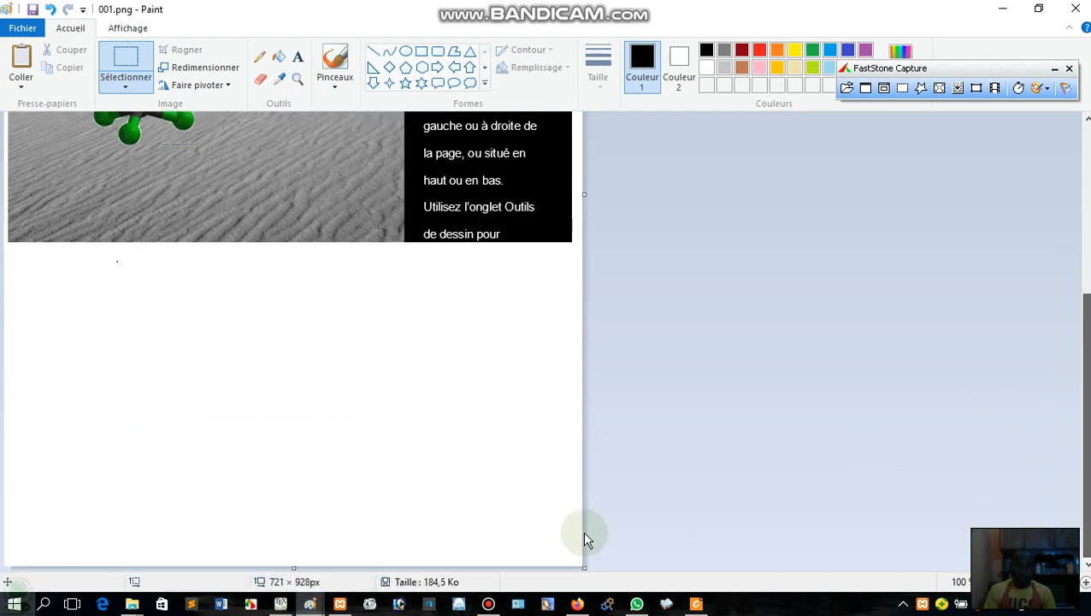
{"action": "left_click_drag", "start_coordinate": [294, 567], "coordinate": [288, 614]}
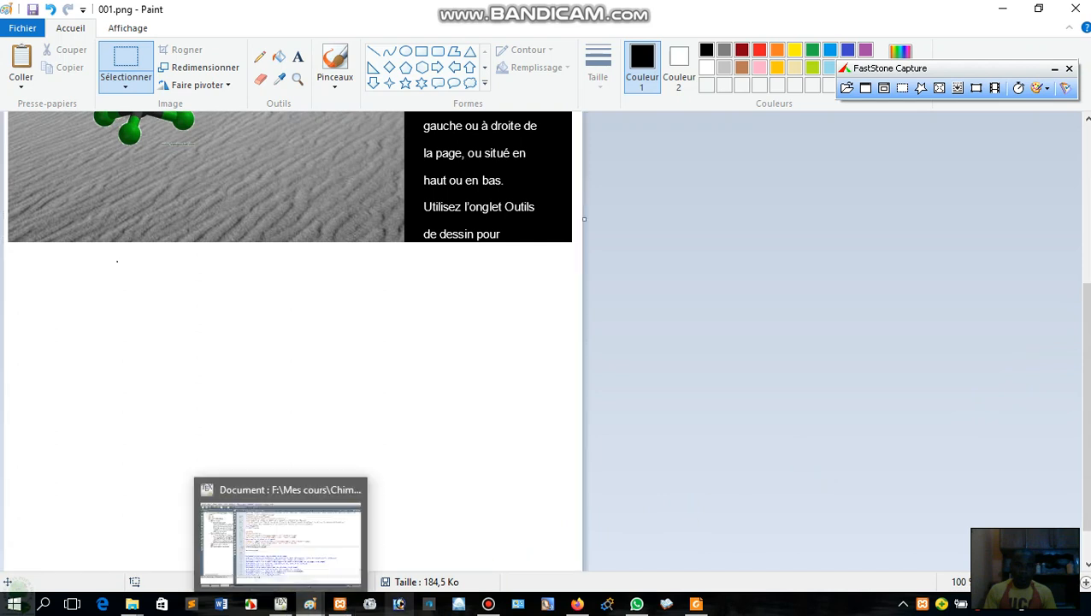
{"action": "left_click_drag", "start_coordinate": [1087, 378], "coordinate": [1084, 523]}
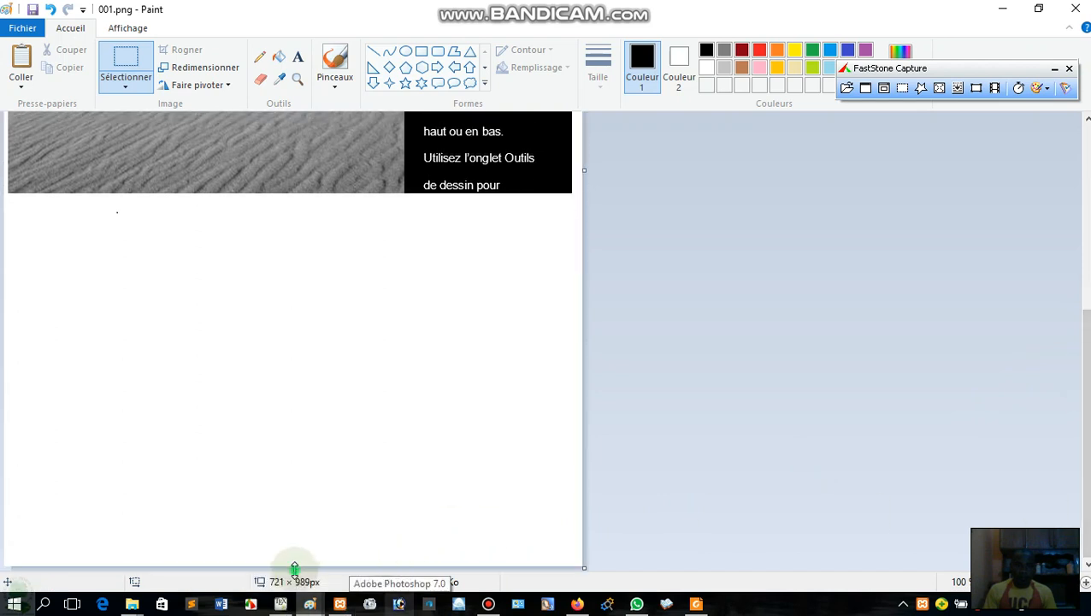
{"action": "left_click_drag", "start_coordinate": [318, 611], "coordinate": [318, 613]}
{"action": "left_click_drag", "start_coordinate": [1086, 427], "coordinate": [1086, 522]}
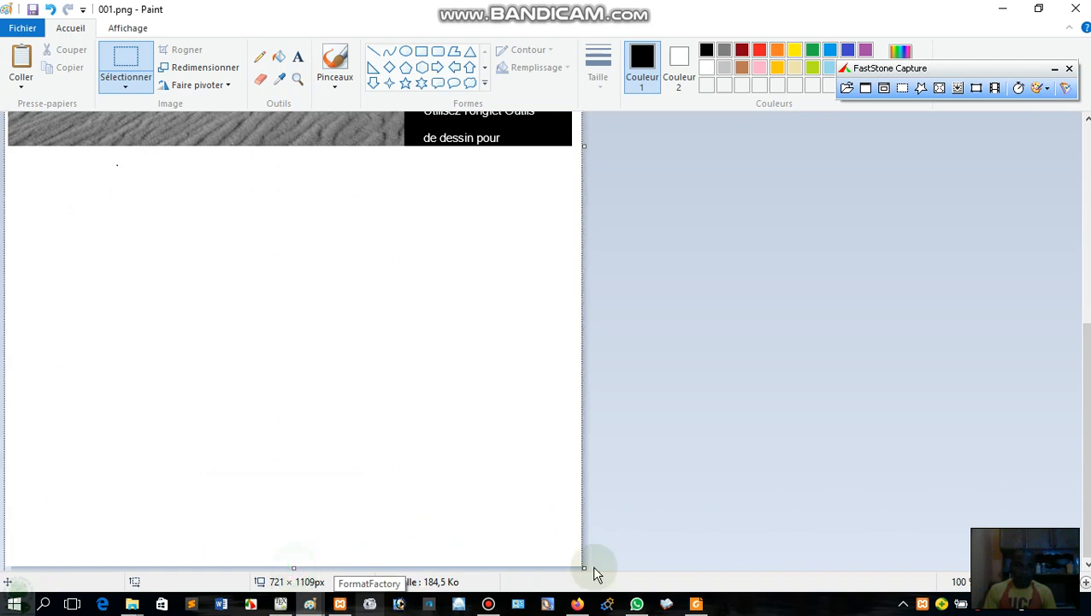
{"action": "left_click_drag", "start_coordinate": [1086, 462], "coordinate": [1086, 505]}
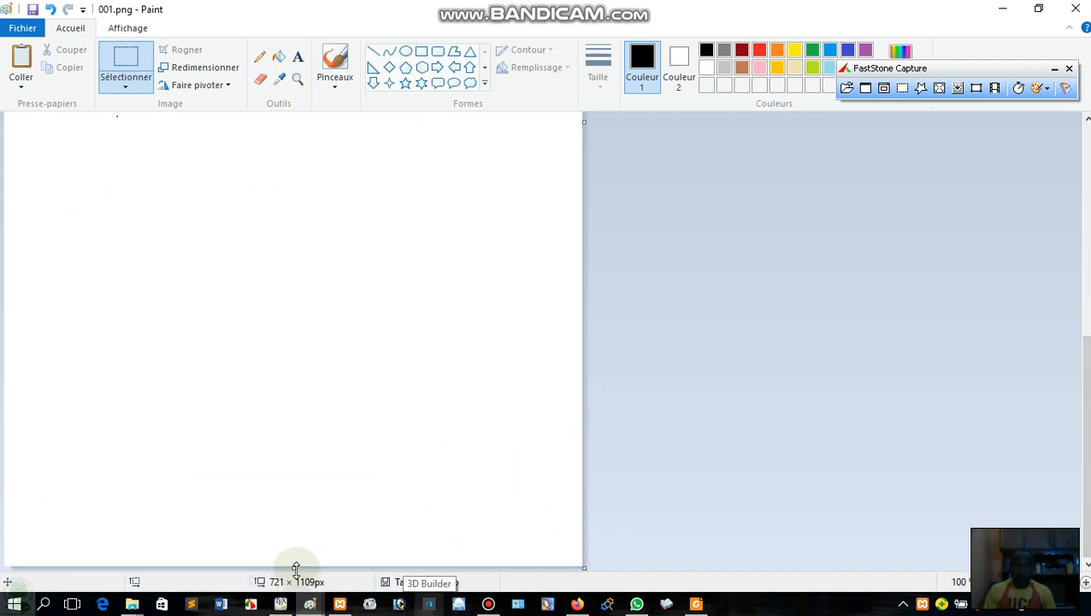
{"action": "left_click_drag", "start_coordinate": [293, 607], "coordinate": [293, 612]}
{"action": "left_click_drag", "start_coordinate": [1086, 369], "coordinate": [1086, 382]}
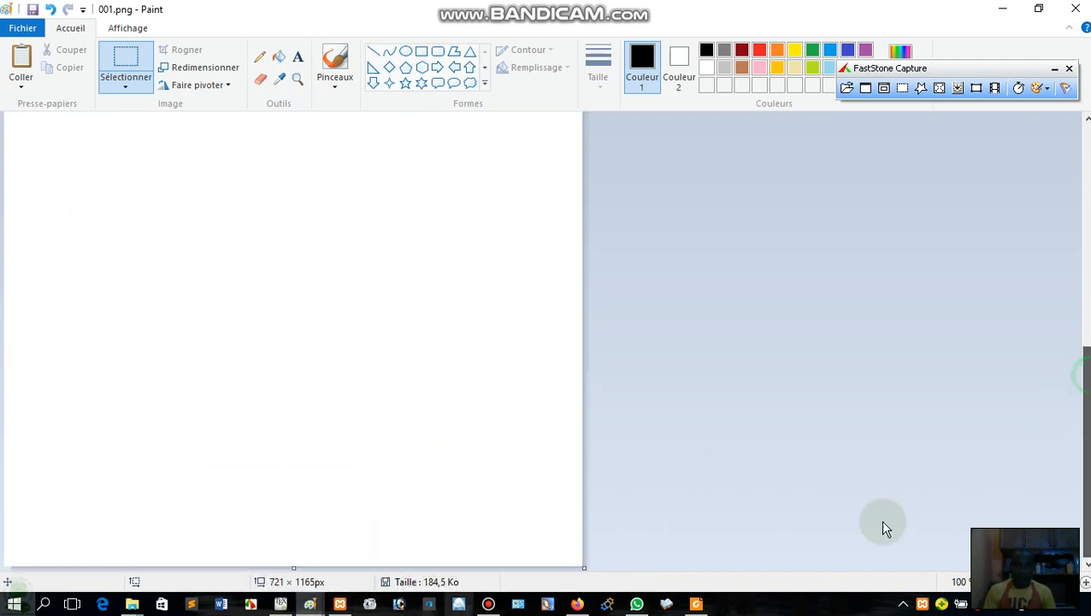
{"action": "left_click_drag", "start_coordinate": [294, 607], "coordinate": [294, 611]}
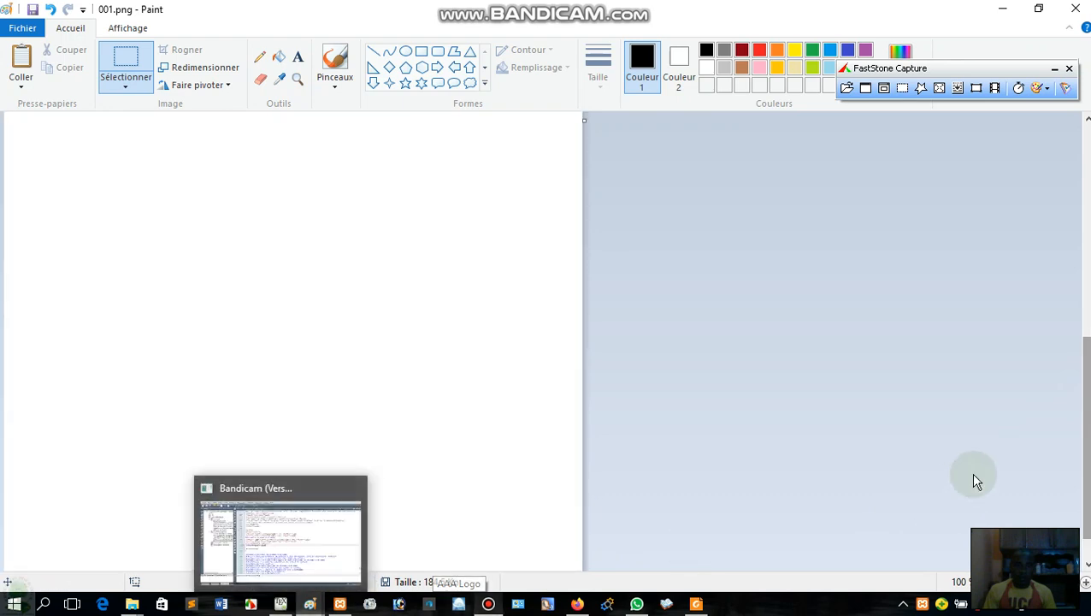
{"action": "left_click_drag", "start_coordinate": [1086, 478], "coordinate": [1086, 505]}
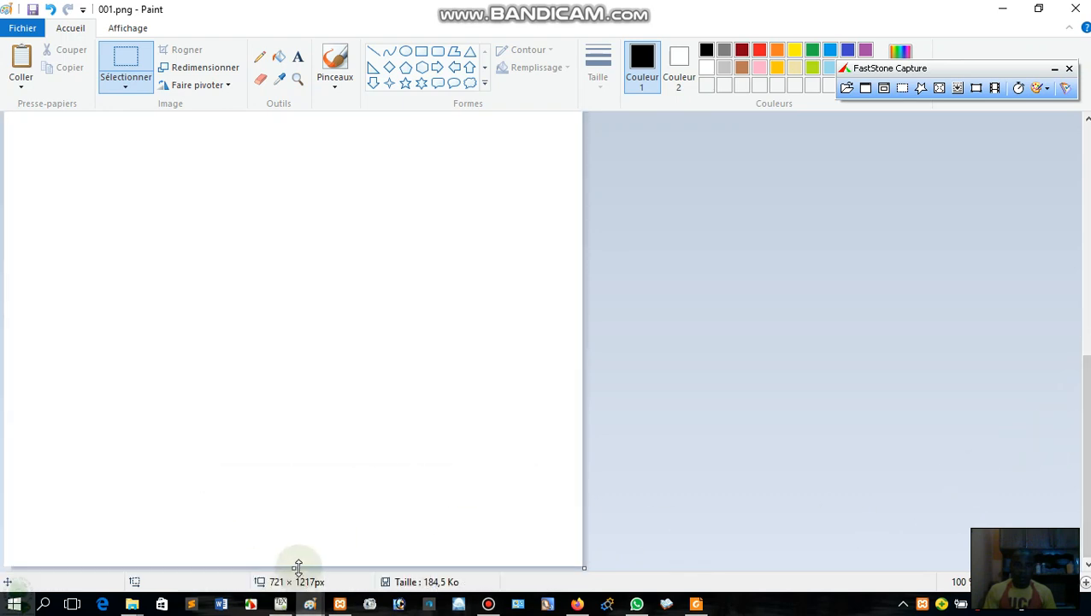
{"action": "left_click_drag", "start_coordinate": [295, 567], "coordinate": [342, 608]}
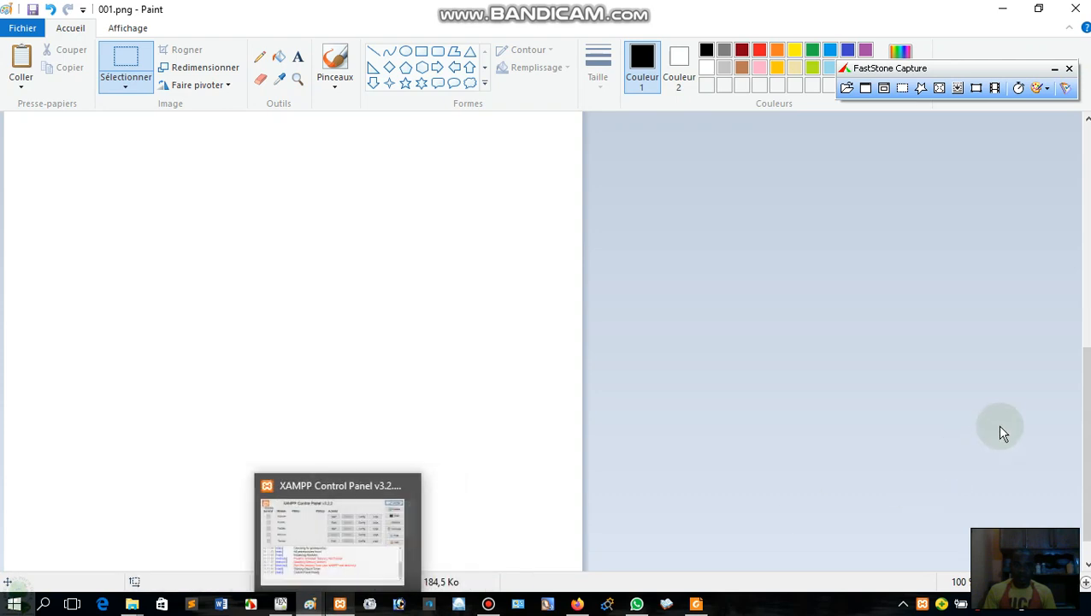
{"action": "left_click_drag", "start_coordinate": [1086, 445], "coordinate": [1086, 405]}
{"action": "left_click", "coordinate": [886, 348]}
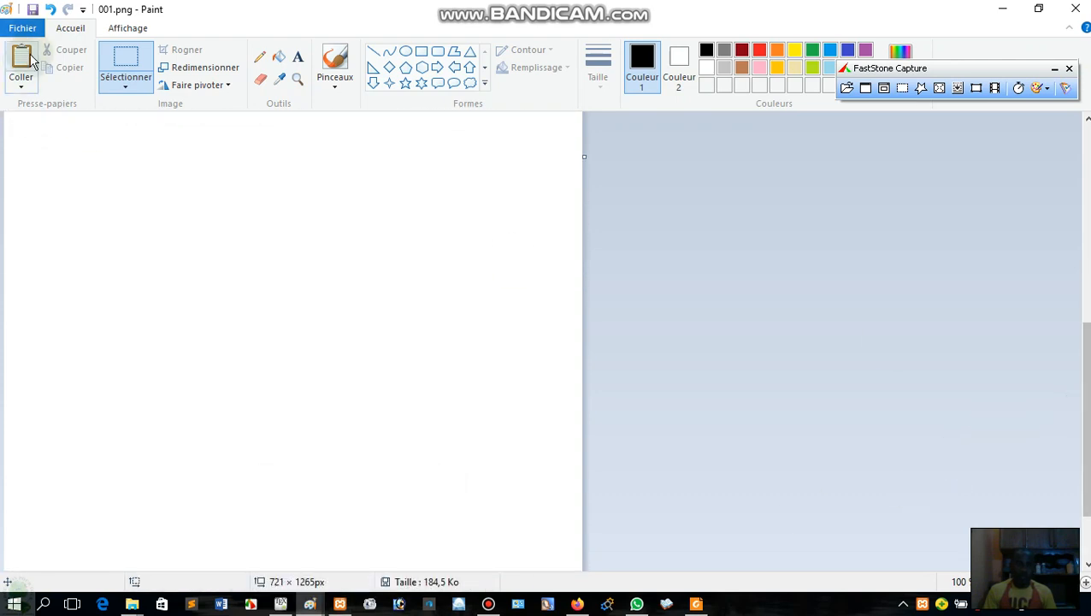
- Paste the 002 image below the upper image and delete its overlapping top strip, about 708 × 42 px, containing the repeated text line
{"action": "left_click", "coordinate": [21, 65]}
{"action": "left_click_drag", "start_coordinate": [1086, 387], "coordinate": [1018, 350]}
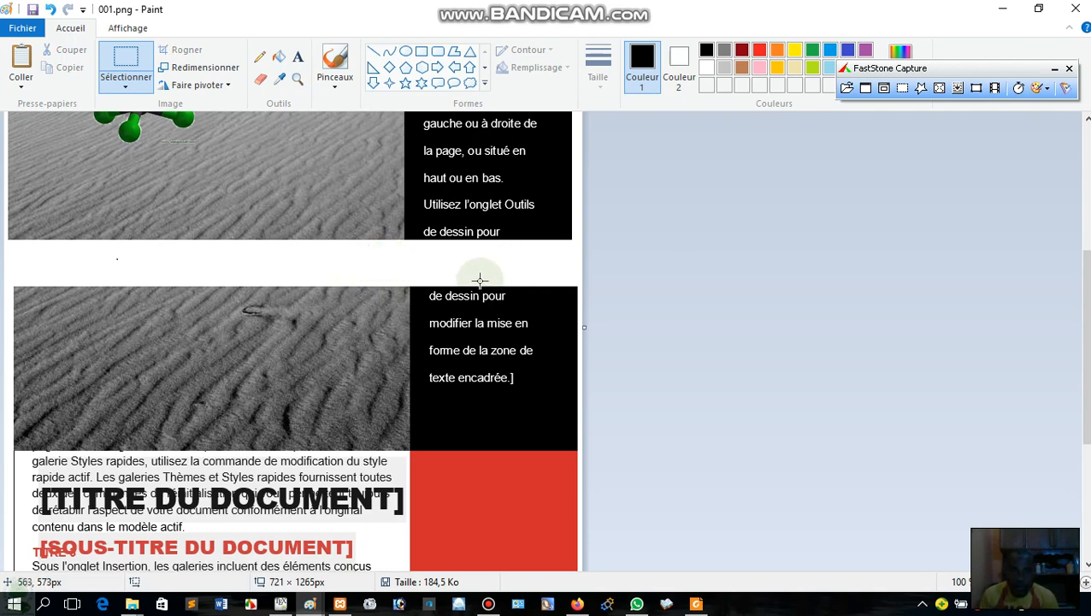
{"action": "left_click_drag", "start_coordinate": [11, 271], "coordinate": [479, 282]}
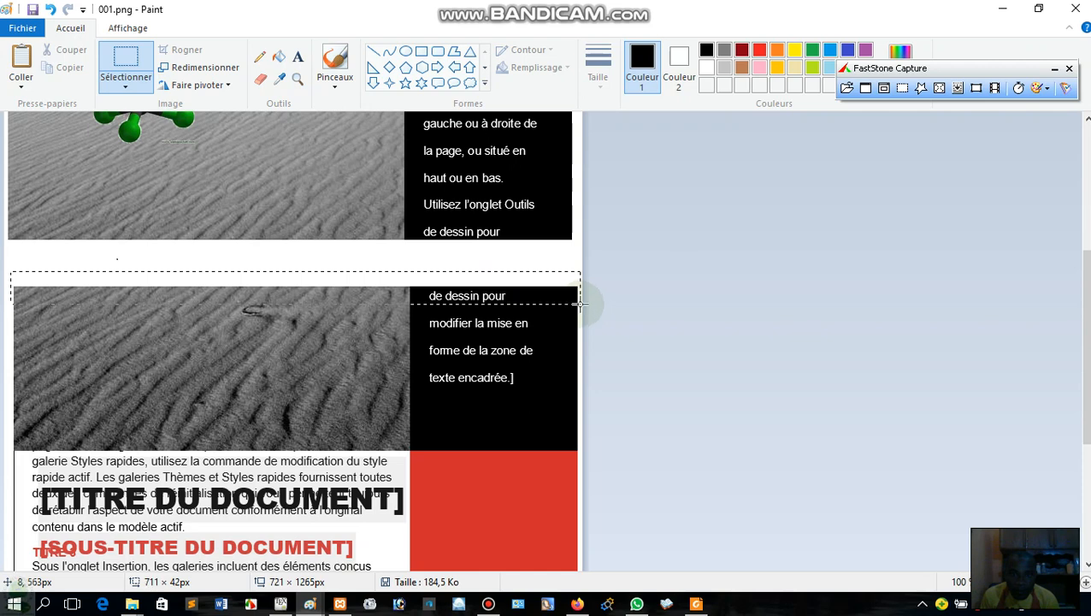
{"action": "right_click", "coordinate": [537, 304]}
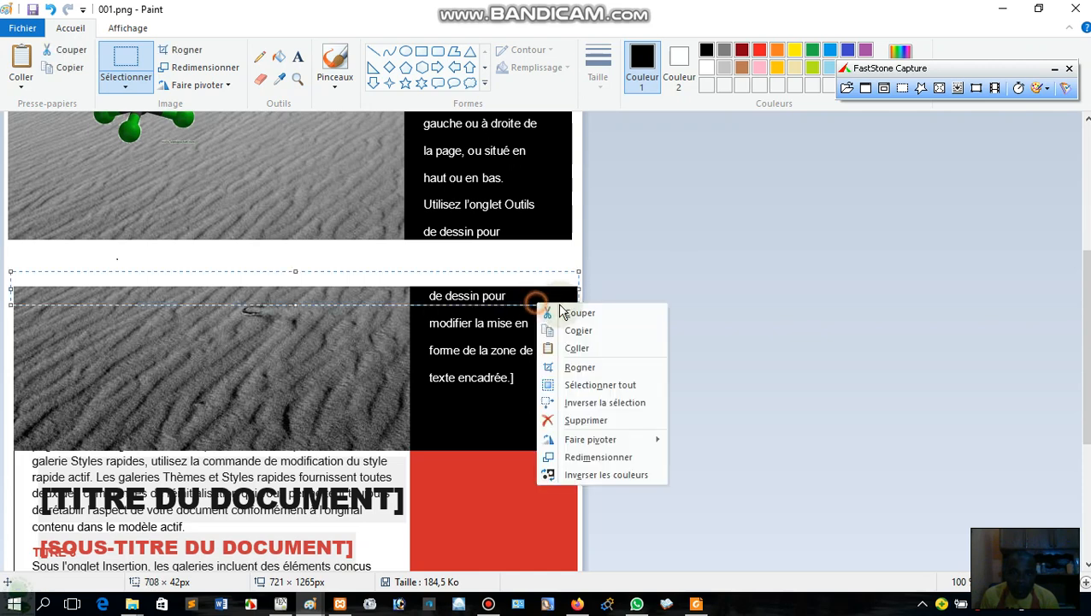
{"action": "left_click", "coordinate": [602, 421]}
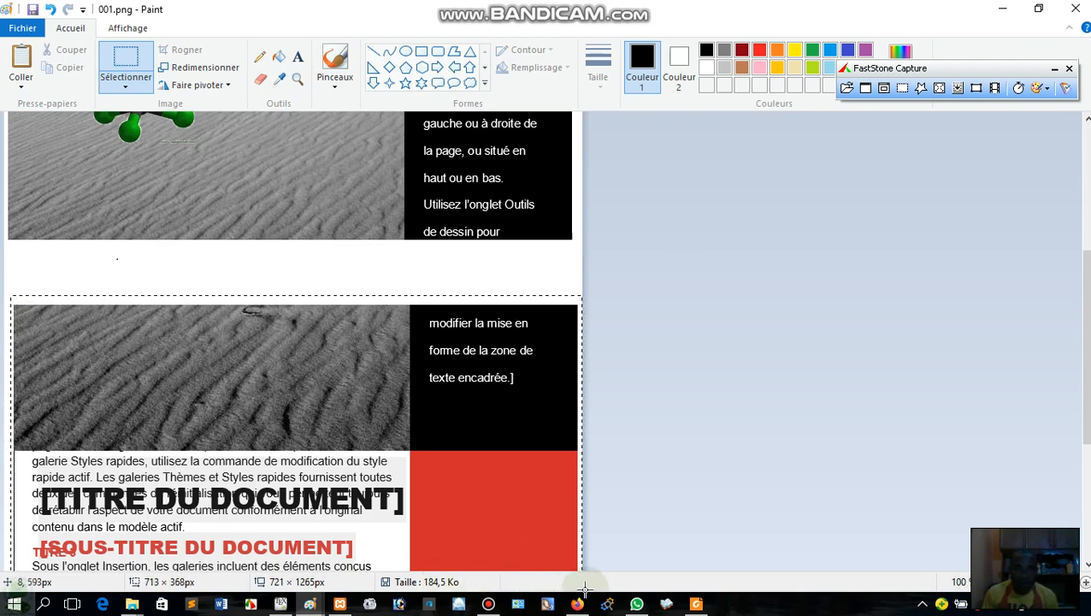
- Select the trimmed lower image, about 713 × 368 px, and move it up close to the bottom edge of the upper image
{"action": "left_click_drag", "start_coordinate": [582, 590], "coordinate": [582, 590]}
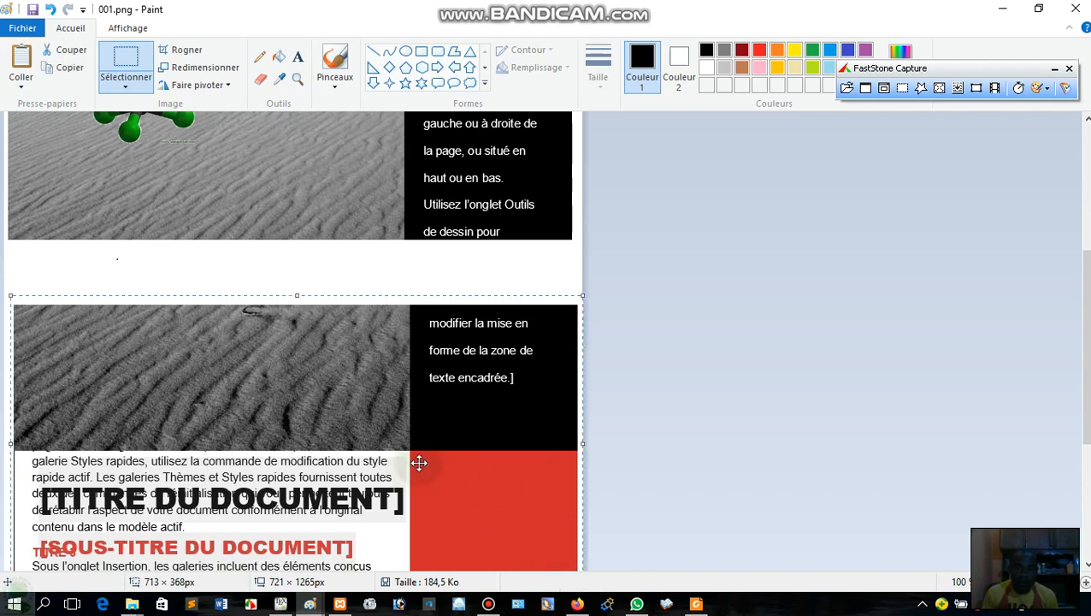
{"action": "left_click_drag", "start_coordinate": [359, 437], "coordinate": [355, 382]}
{"action": "mouse_move", "coordinate": [356, 377]}
{"action": "left_mouse_down"}
{"action": "mouse_move", "coordinate": [358, 349]}
{"action": "mouse_move", "coordinate": [357, 394]}
{"action": "left_mouse_up"}
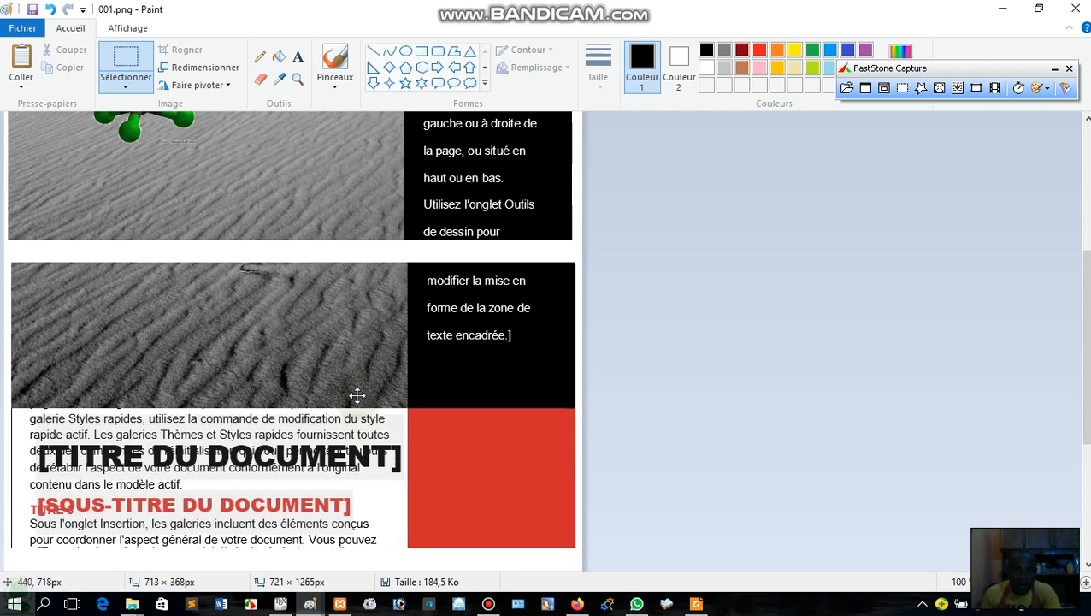
- Make the selection transparent and move the lower piece flush against the upper image, aligning the dune photo and black column
{"action": "left_click", "coordinate": [126, 81]}
{"action": "left_click", "coordinate": [171, 231]}
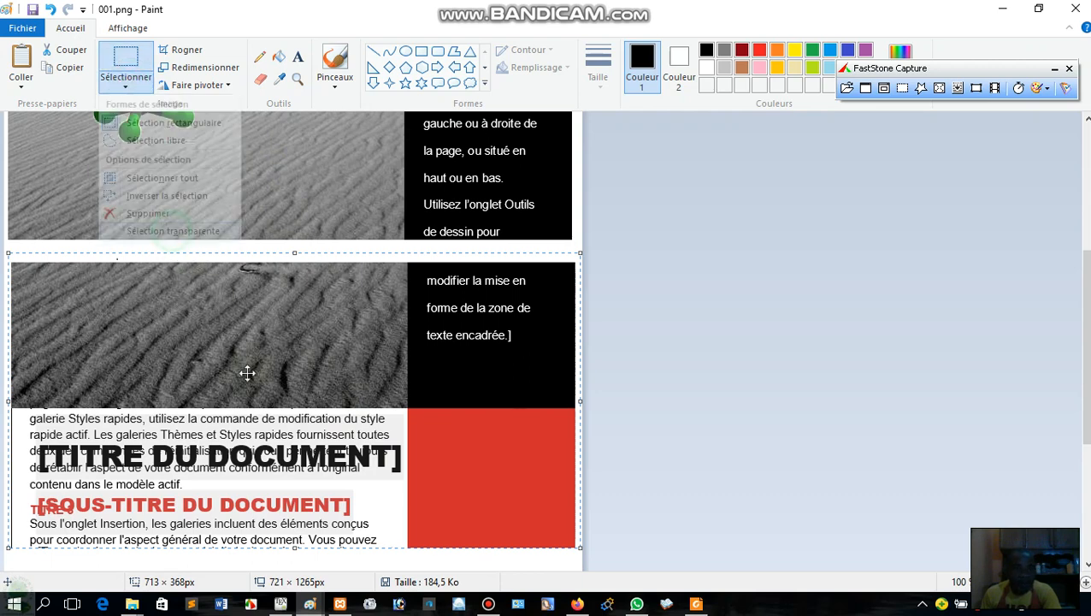
{"action": "left_click_drag", "start_coordinate": [244, 402], "coordinate": [240, 382]}
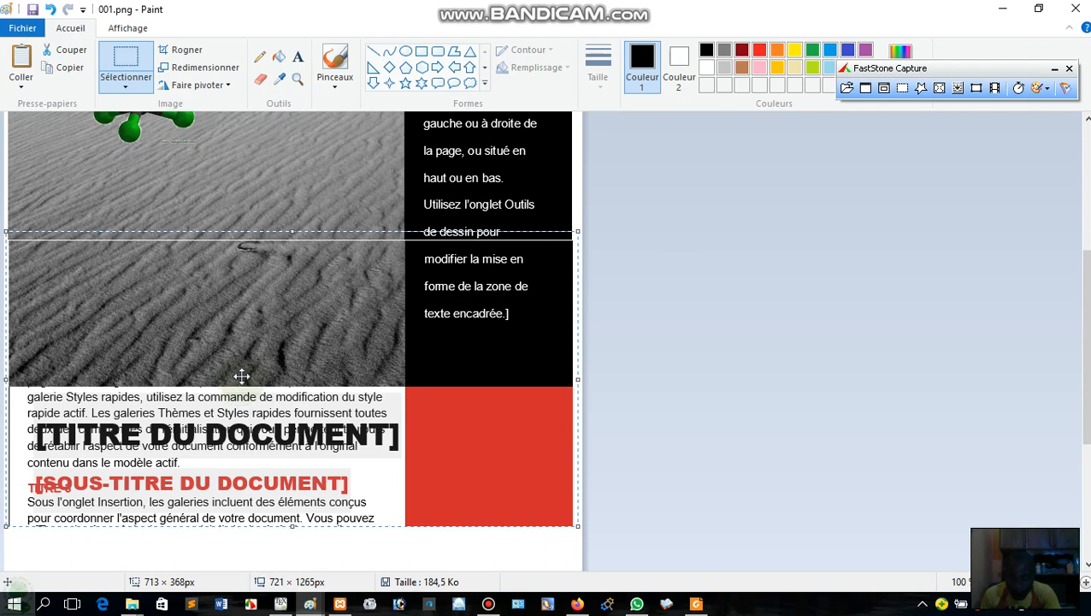
{"action": "left_click_drag", "start_coordinate": [248, 382], "coordinate": [247, 382]}
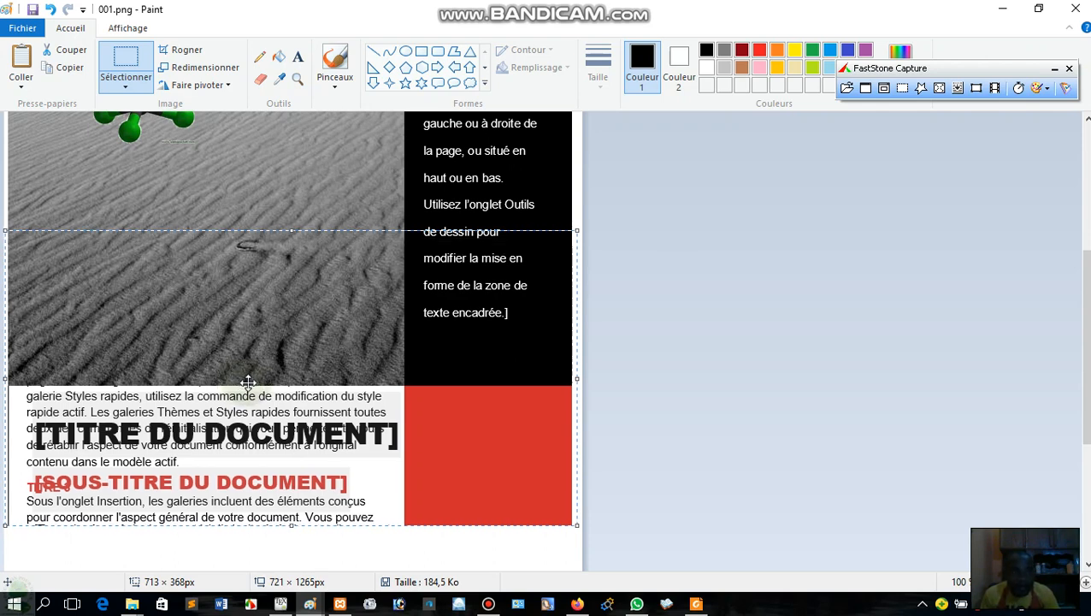
- Select the remaining bottom strip, about 716 × 212 px, and move it up flush against the joined image, aligning the red column and page border
{"action": "left_click", "coordinate": [703, 265]}
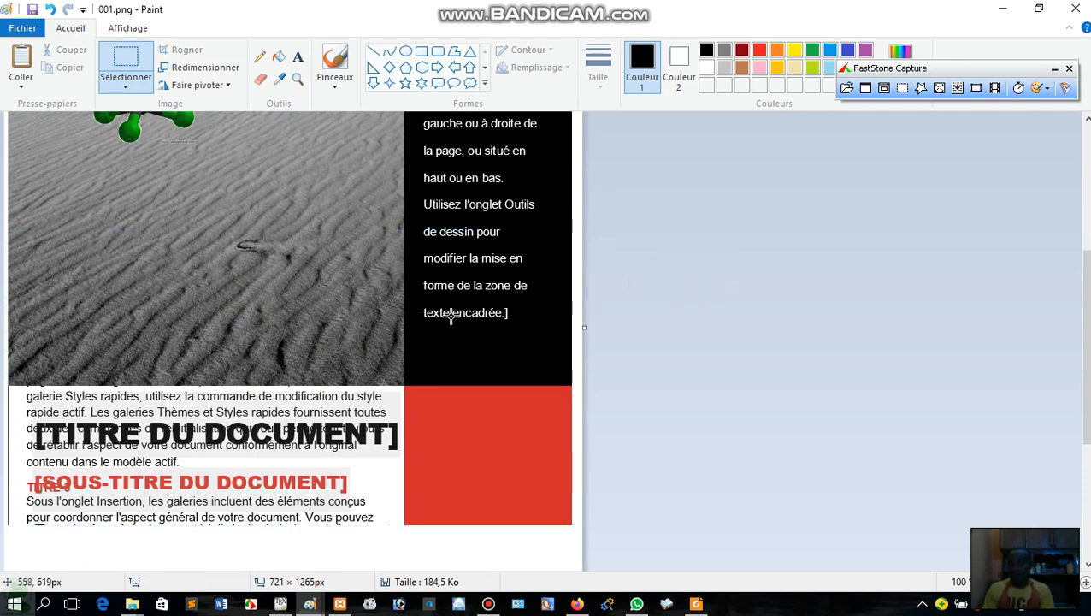
{"action": "scroll", "coordinate": [451, 316], "scroll_direction": "down", "scroll_amount": 5}
{"action": "left_click_drag", "start_coordinate": [579, 455], "coordinate": [7, 286]}
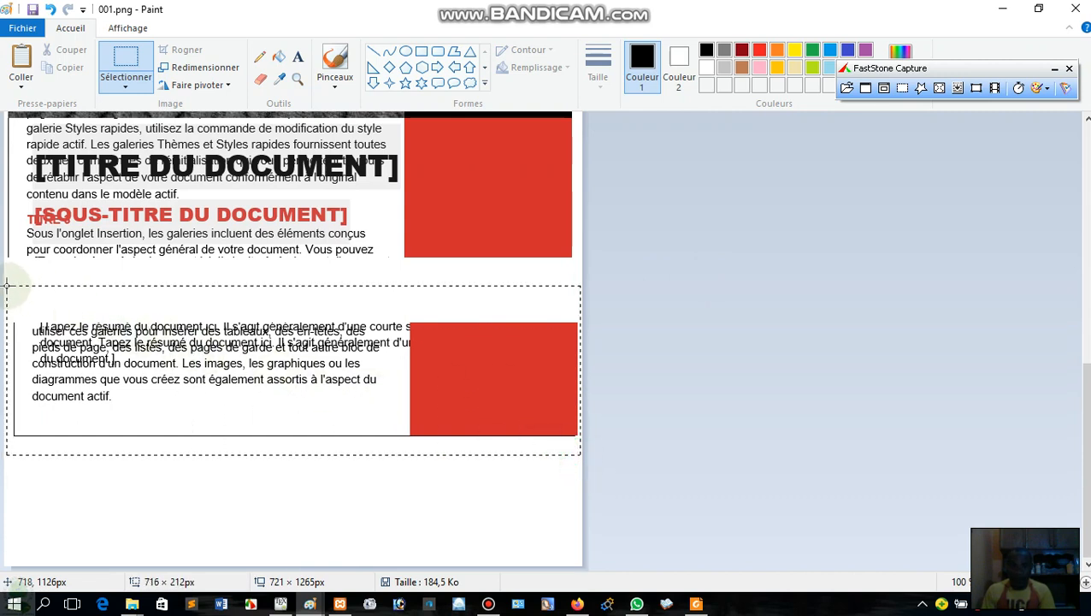
{"action": "left_click_drag", "start_coordinate": [248, 410], "coordinate": [244, 339]}
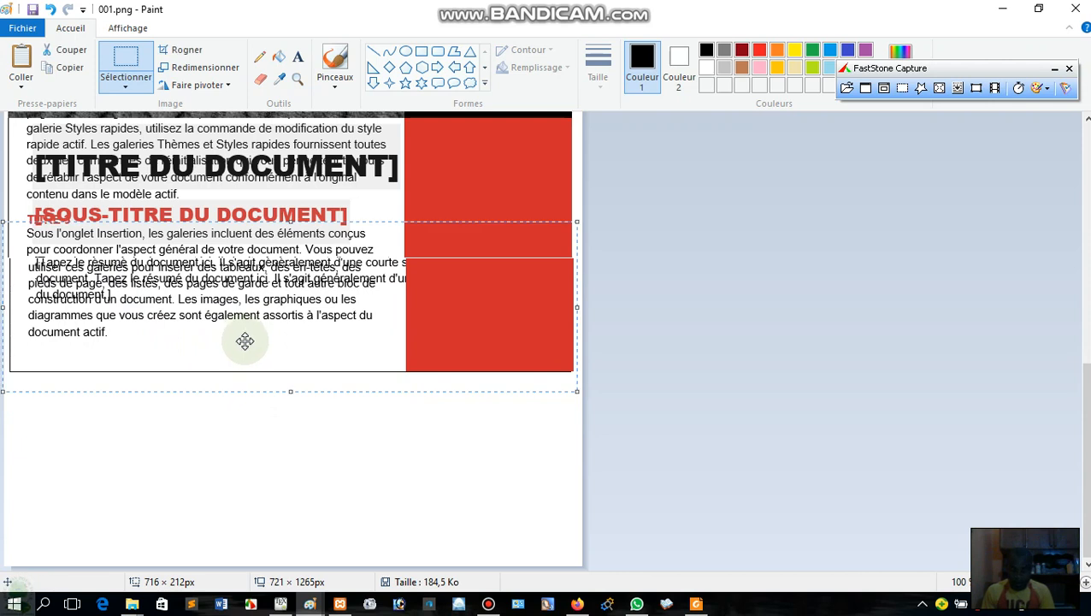
{"action": "key", "text": "Up"}
{"action": "key", "text": "Left"}
{"action": "left_click", "coordinate": [360, 495]}
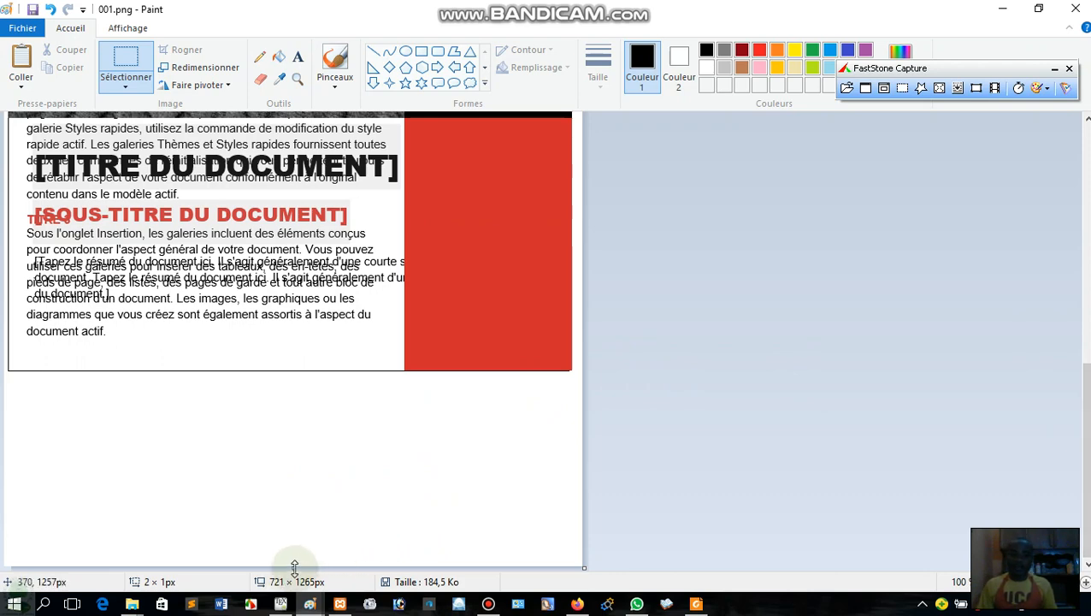
- Trim the empty canvas below and beside the joined cover page, reducing it to 711 × 1024 px
{"action": "left_click_drag", "start_coordinate": [292, 566], "coordinate": [293, 370]}
{"action": "left_click_drag", "start_coordinate": [1086, 352], "coordinate": [1086, 160]}
{"action": "scroll", "coordinate": [1021, 338], "scroll_direction": "down", "scroll_amount": 3}
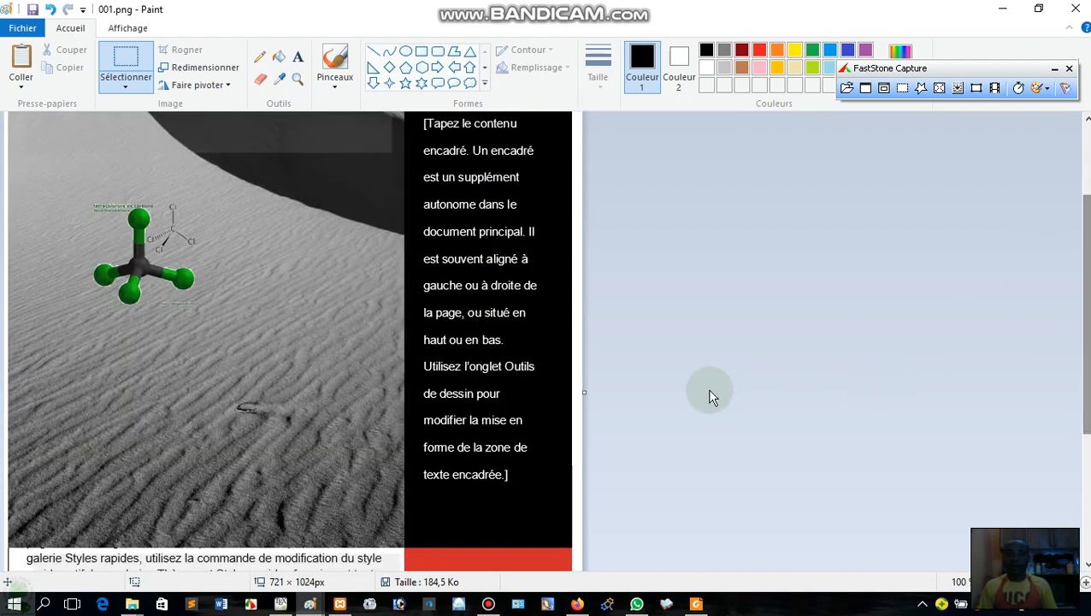
{"action": "left_click_drag", "start_coordinate": [583, 391], "coordinate": [574, 390]}
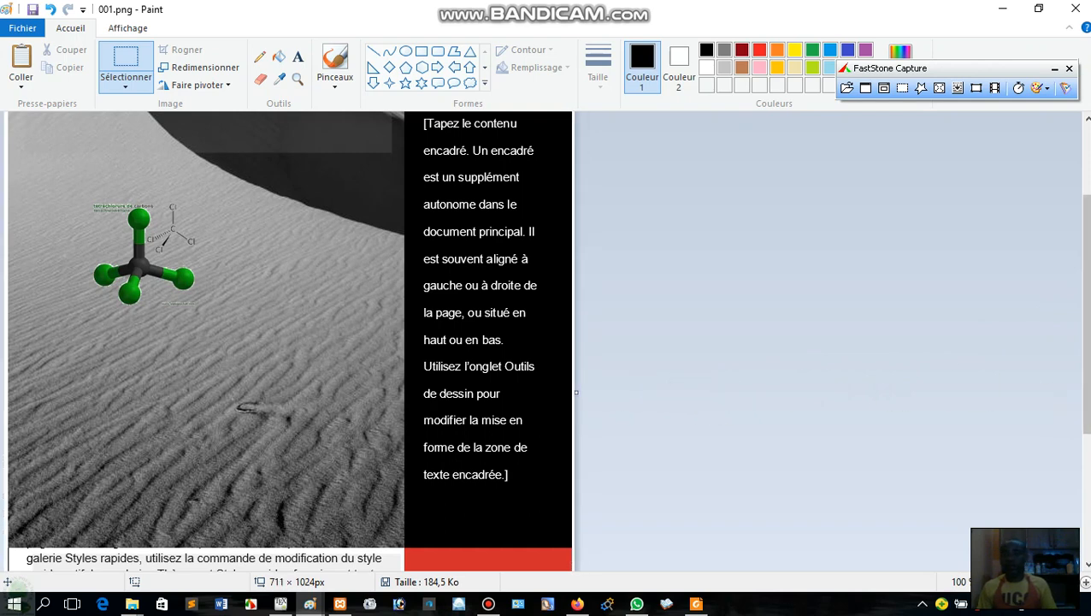
{"action": "scroll", "coordinate": [316, 214], "scroll_direction": "up", "scroll_amount": 3}
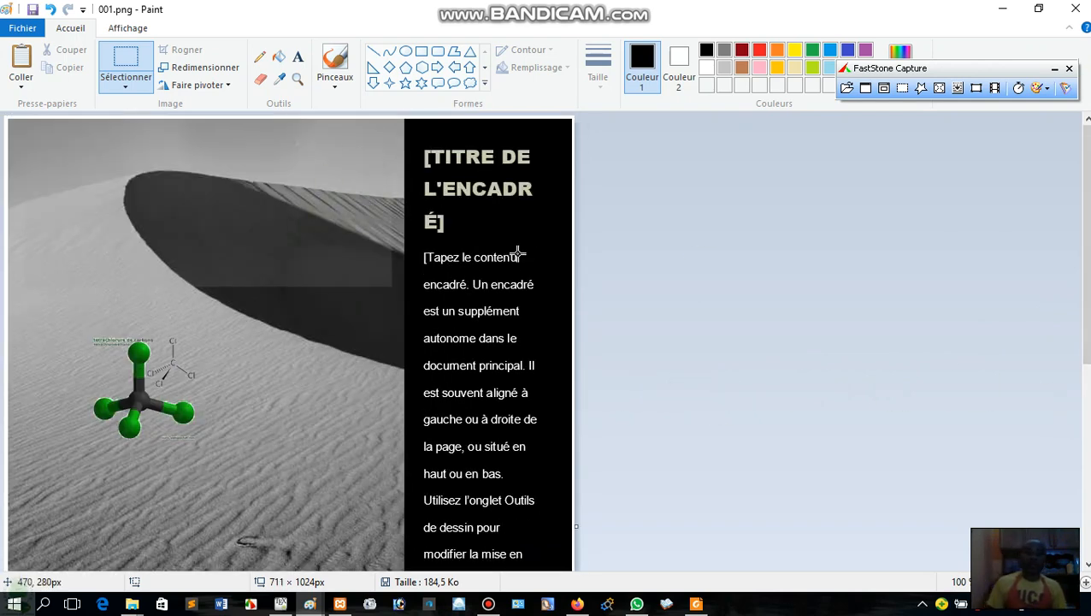